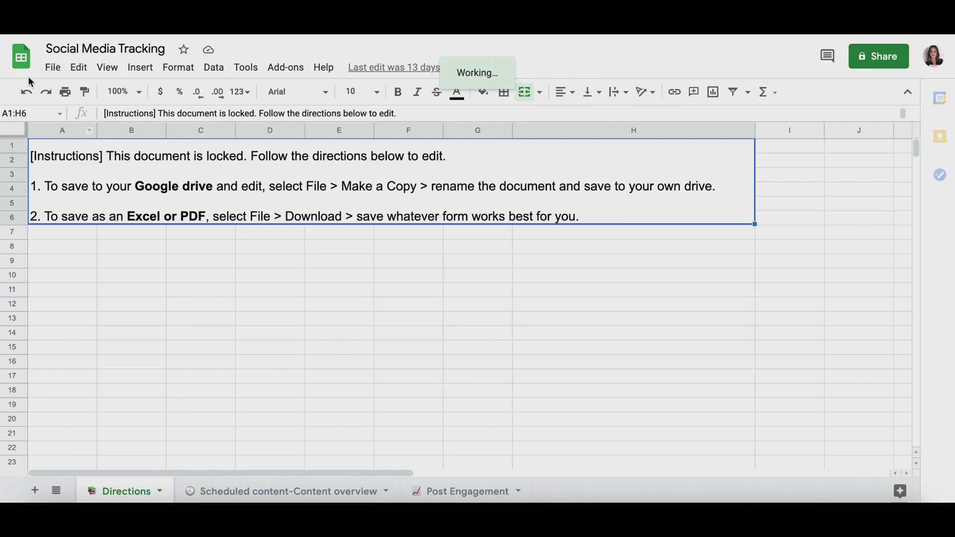
# Step: Check the File menu's Make a copy option, then switch to the Scheduled content-Content overview sheet
pyautogui.click(53, 69)
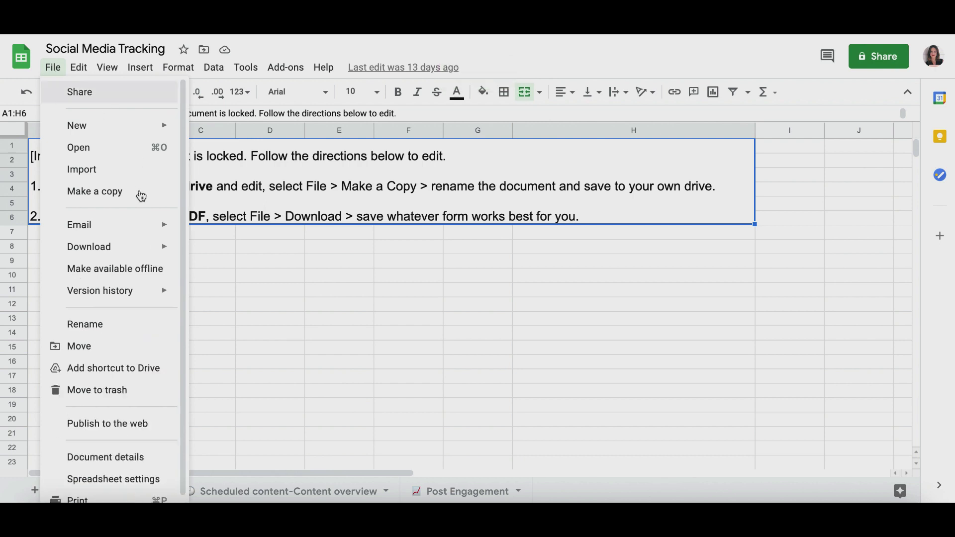
pyautogui.moveTo(143, 252)
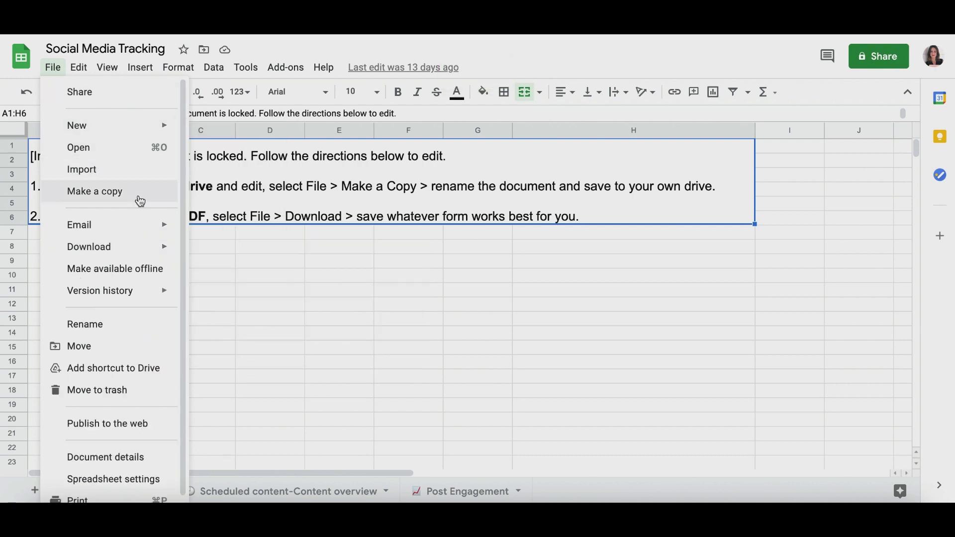
pyautogui.click(366, 383)
pyautogui.click(206, 495)
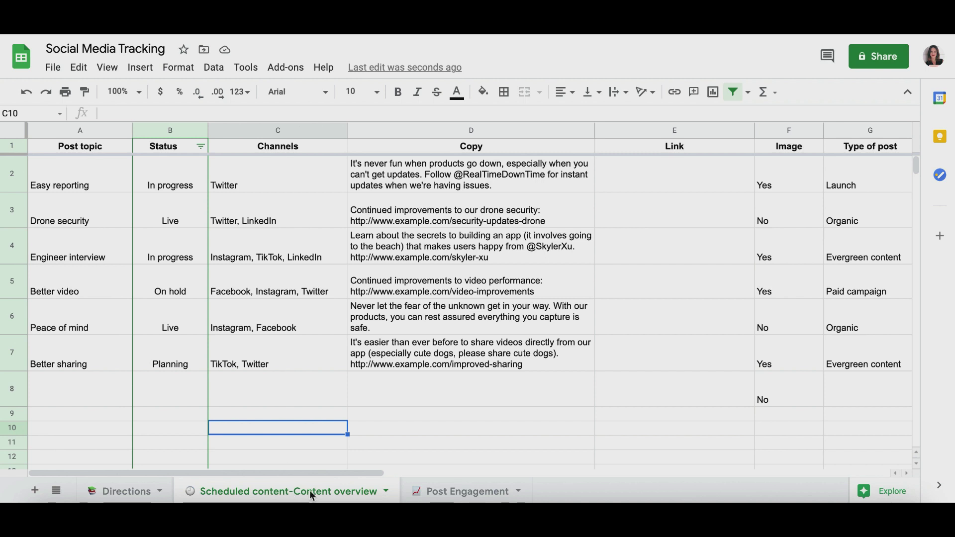
pyautogui.click(461, 491)
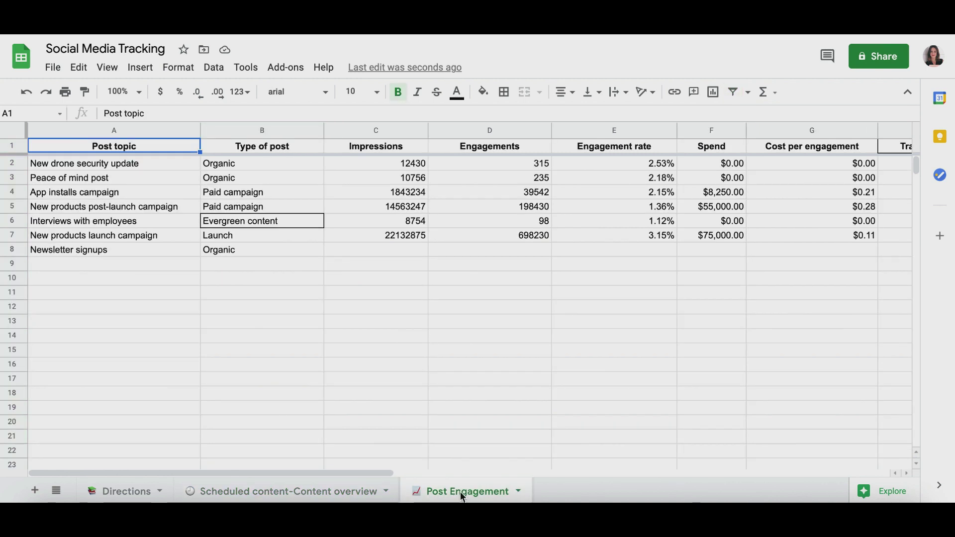
pyautogui.click(326, 491)
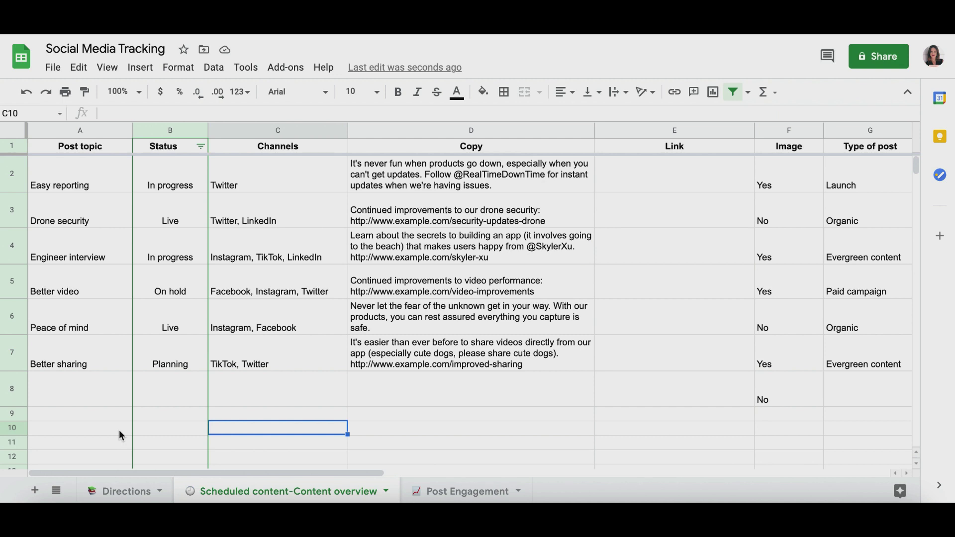
pyautogui.click(94, 396)
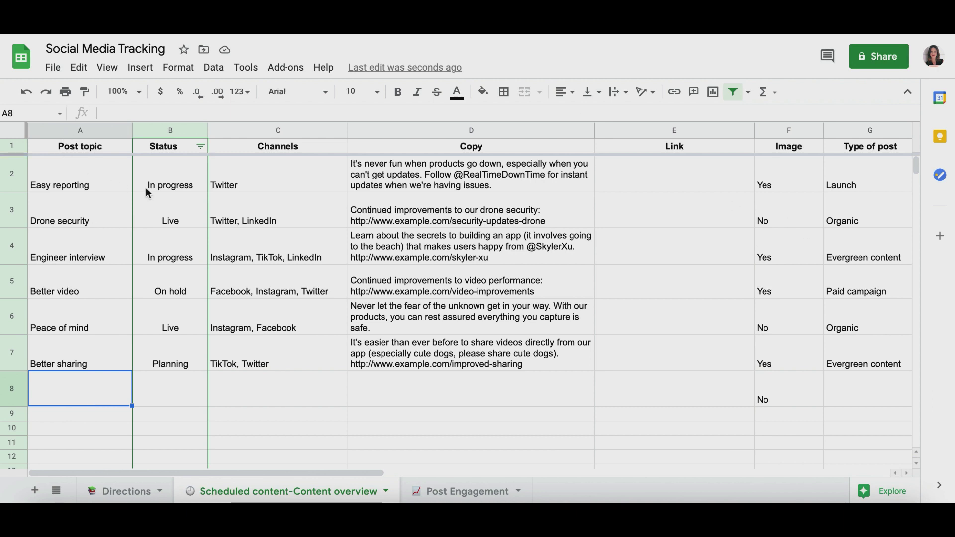
# Step: Clear the leftover No from the Image cell F8
pyautogui.click(74, 175)
pyautogui.keyDown('shift'); pyautogui.click(790, 243); pyautogui.keyUp('shift')
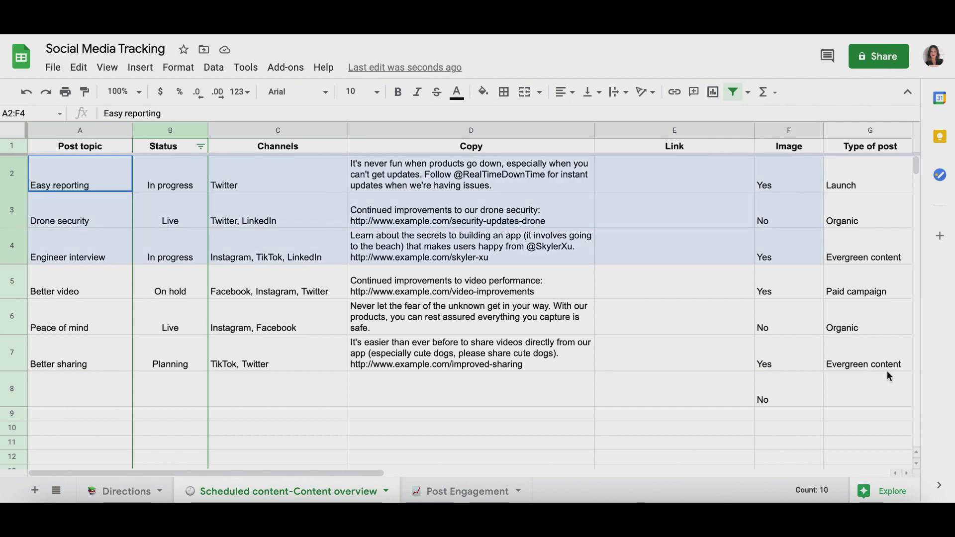
pyautogui.click(697, 400)
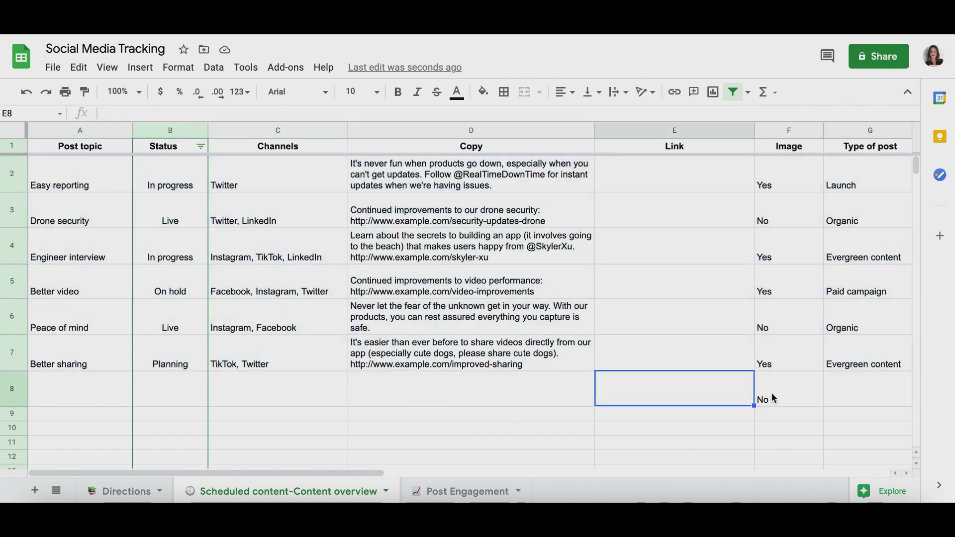
pyautogui.click(773, 397)
pyautogui.press('Delete')
# Step: Enter post topic '2021 New Models' in A8 and status Planning in B8
pyautogui.click(52, 402)
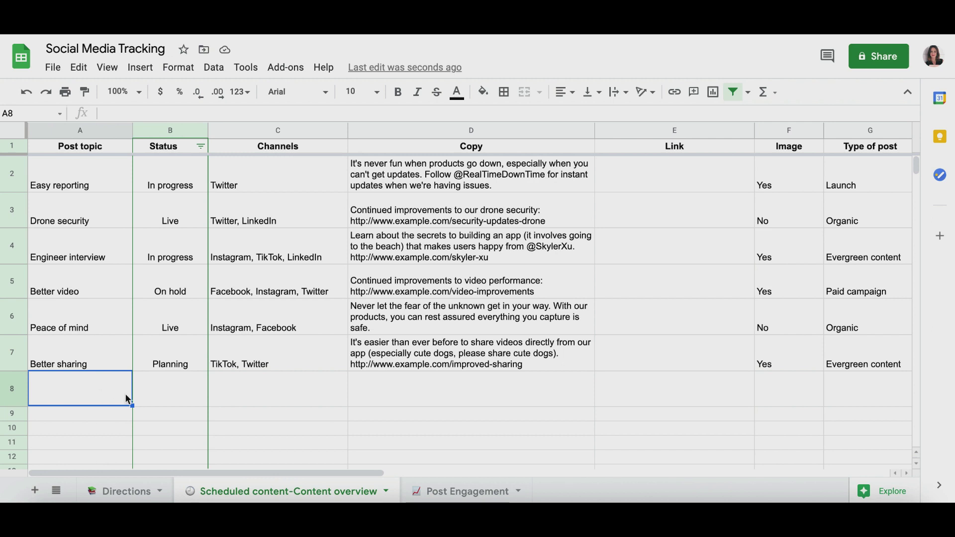
pyautogui.hotkey('ctrl', 'v')
pyautogui.write('2021')
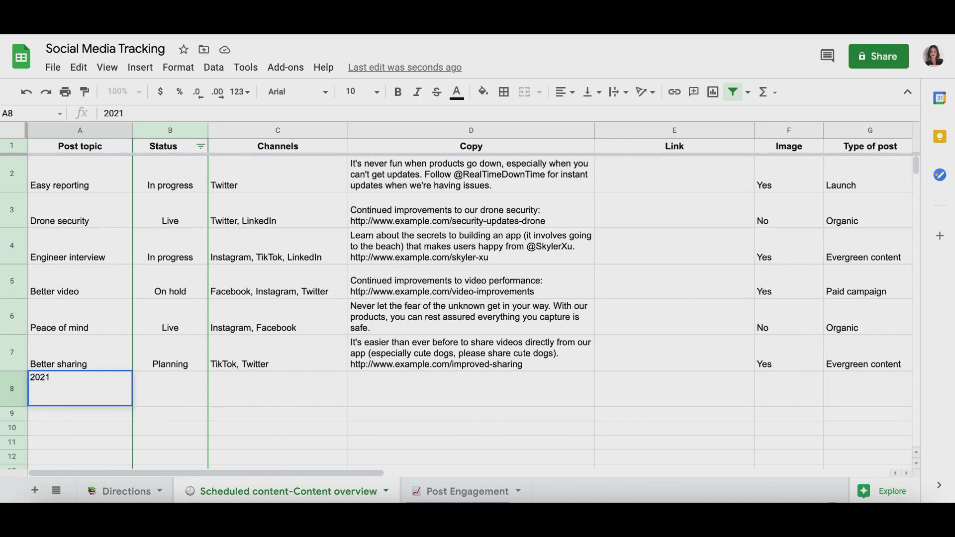
pyautogui.write(' New Models')
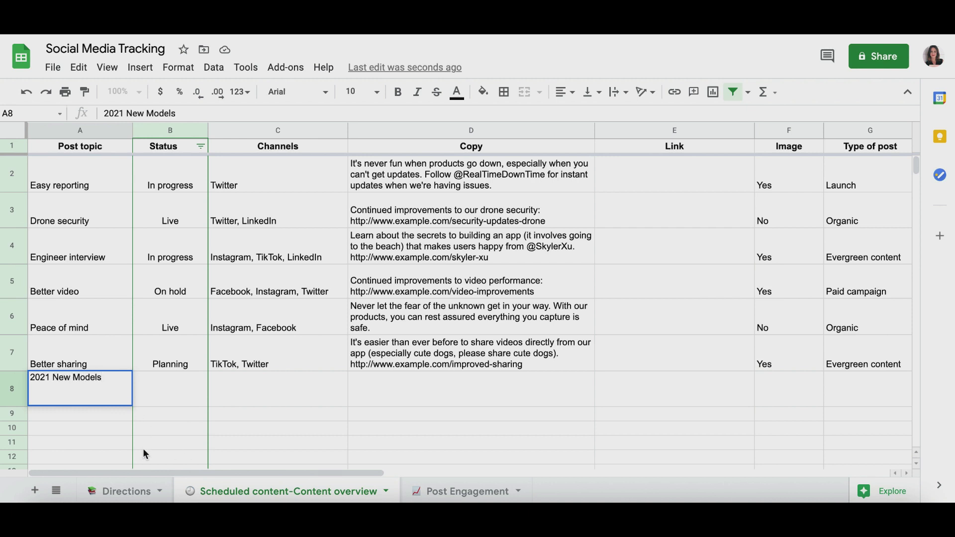
pyautogui.press('Return')
pyautogui.press('Down')
pyautogui.press('Down')
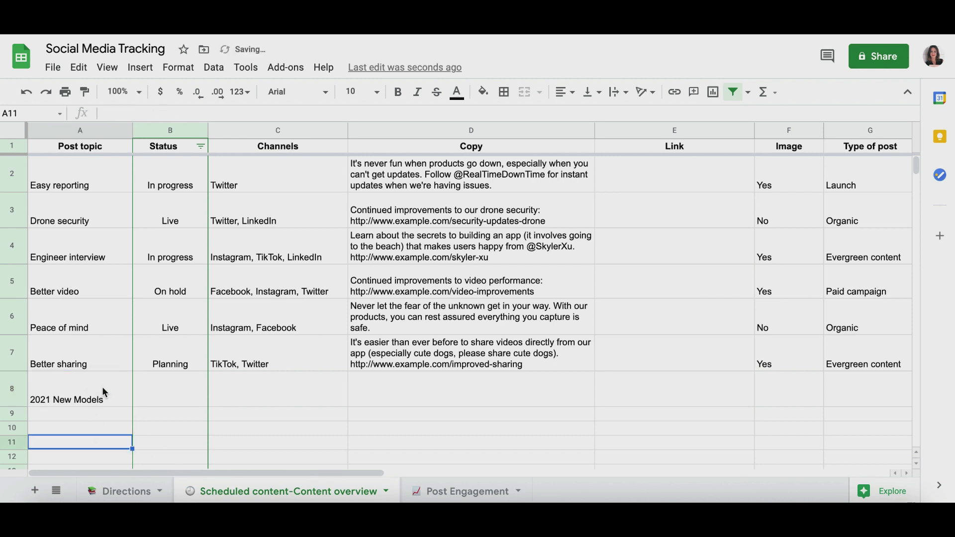
pyautogui.click(167, 393)
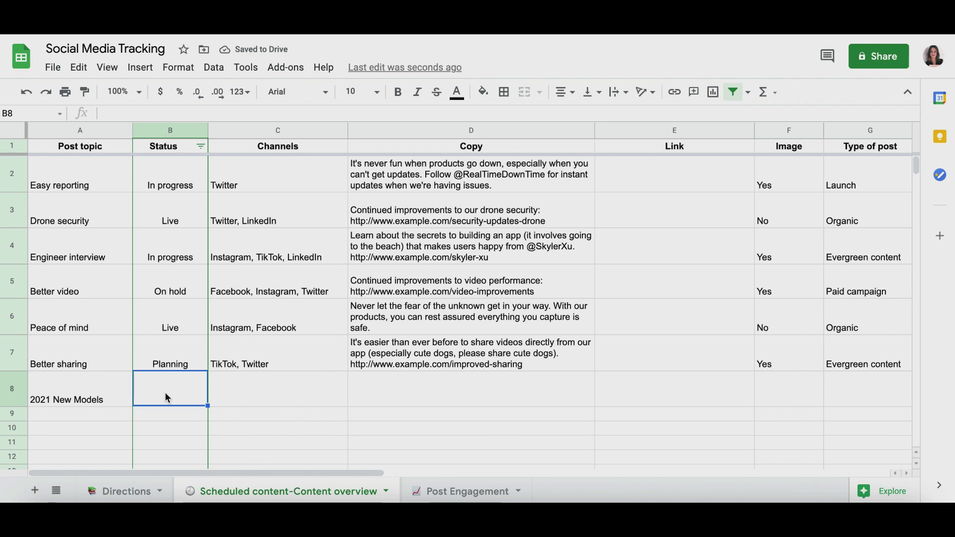
pyautogui.write('plan')
pyautogui.press('Tab')
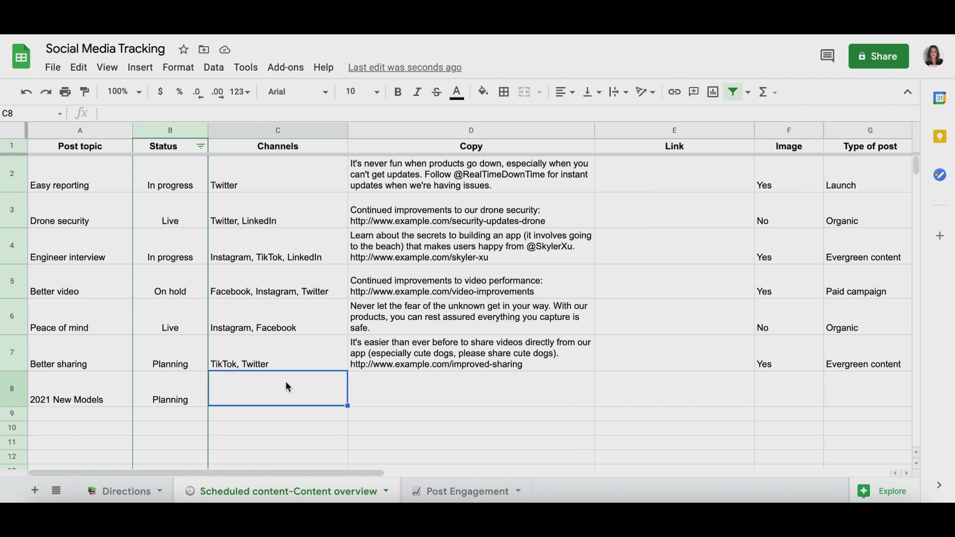
# Step: Enter channels 'Facebook, Twitter' in C8
pyautogui.write('Facbook')
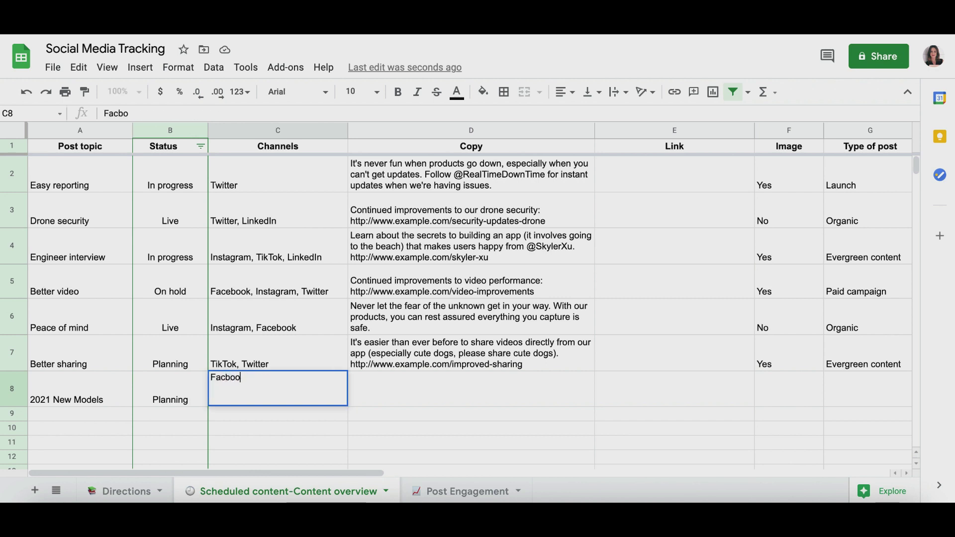
pyautogui.press('BackSpace')
pyautogui.press('BackSpace')
pyautogui.press('BackSpace')
pyautogui.press('BackSpace')
pyautogui.write('ebook')
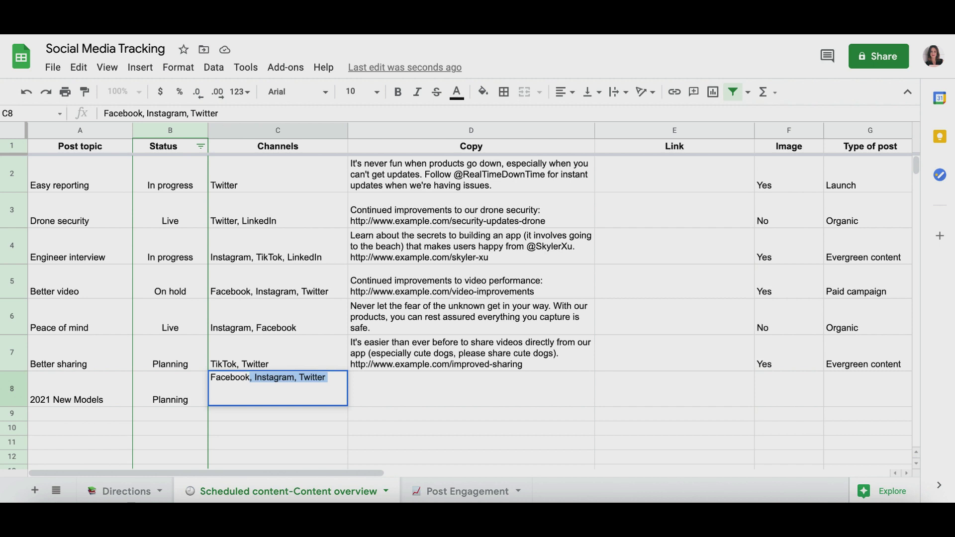
pyautogui.write(', Twitter')
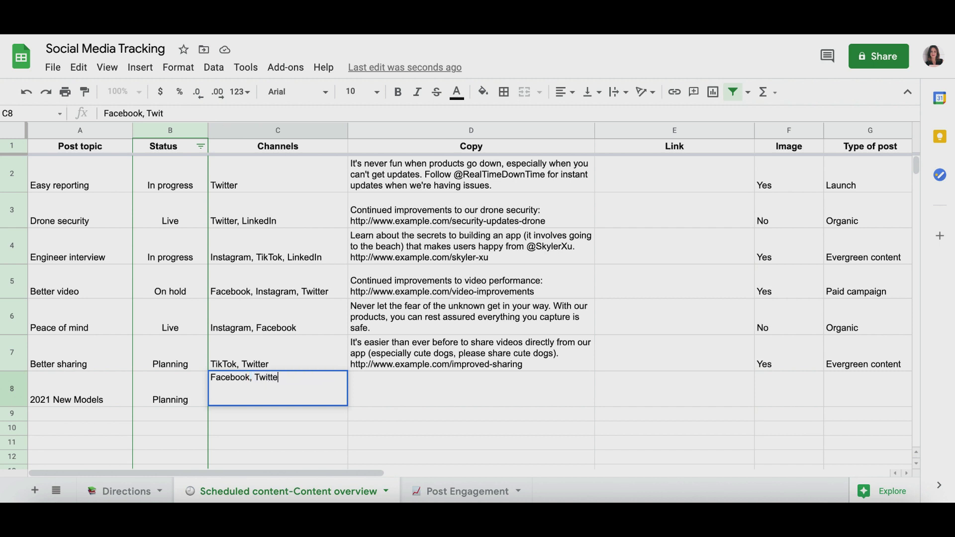
pyautogui.click(418, 393)
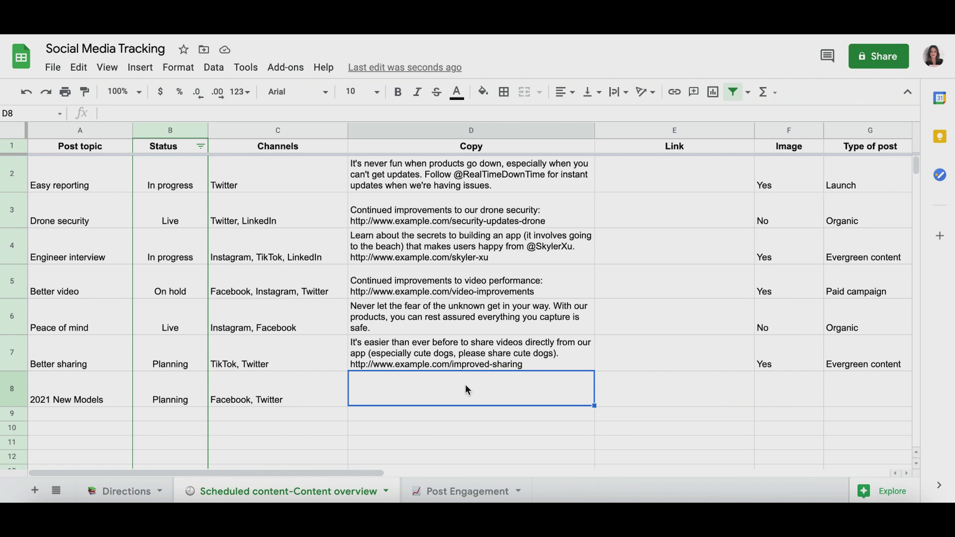
# Step: Fill row 8 with copy 'Client copy', link 'car website' and Image 'Yes'
pyautogui.doubleClick(395, 392)
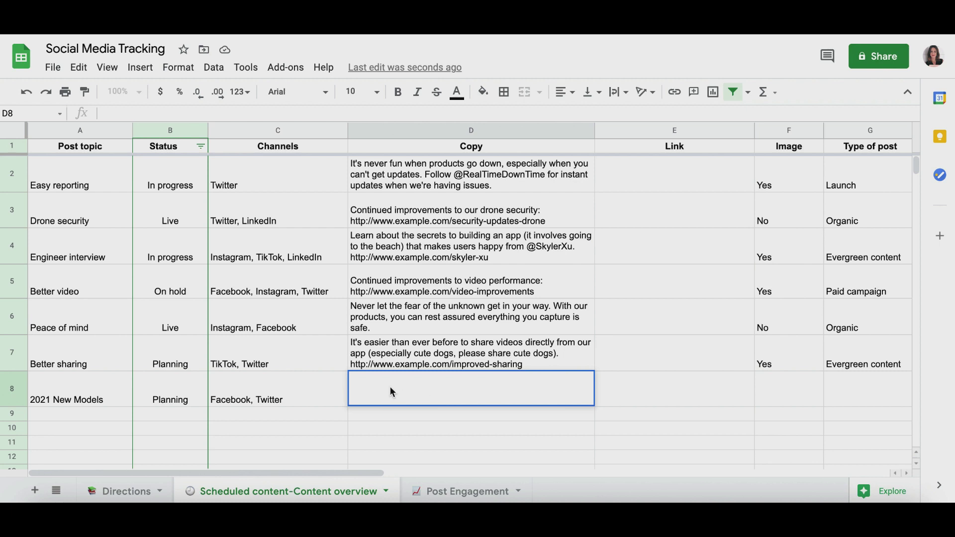
pyautogui.write('Client copy')
pyautogui.press('Tab')
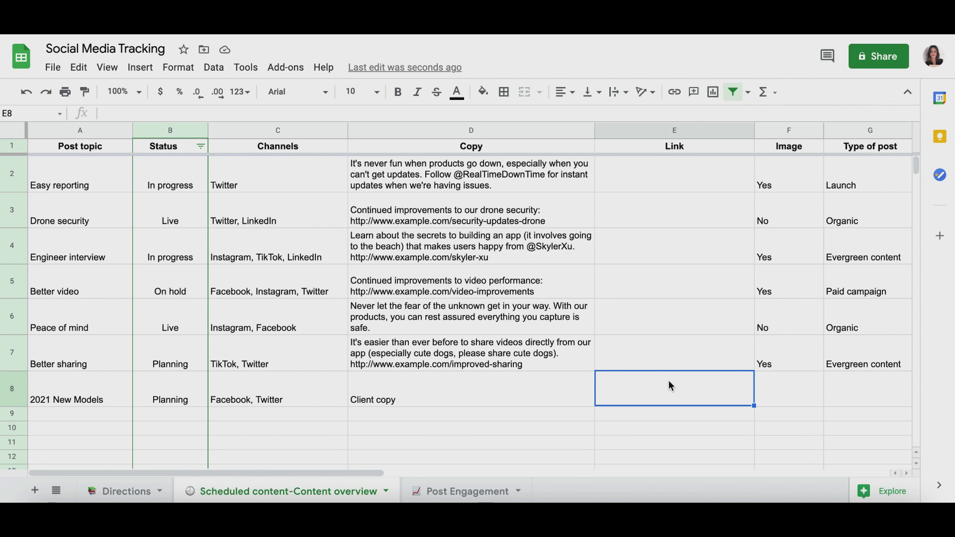
pyautogui.write('car ')
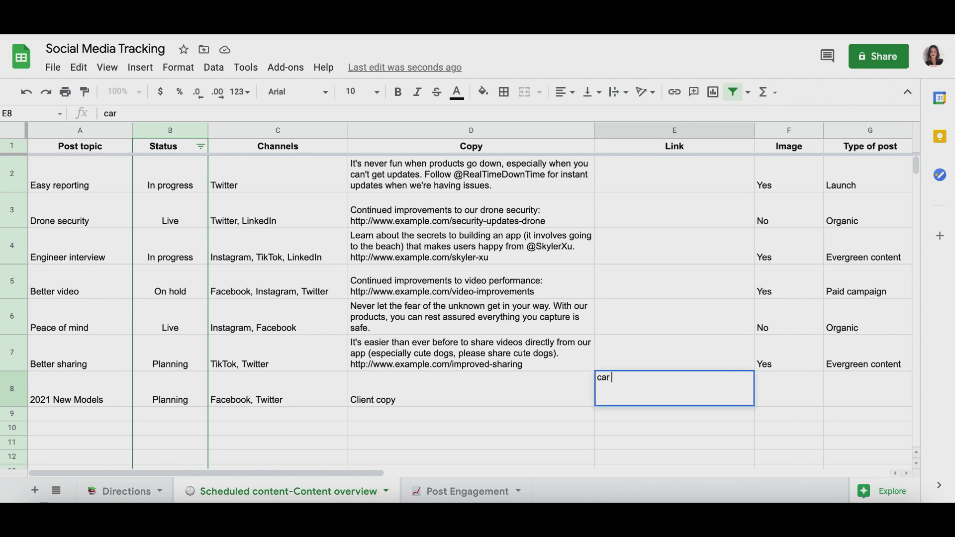
pyautogui.write('website')
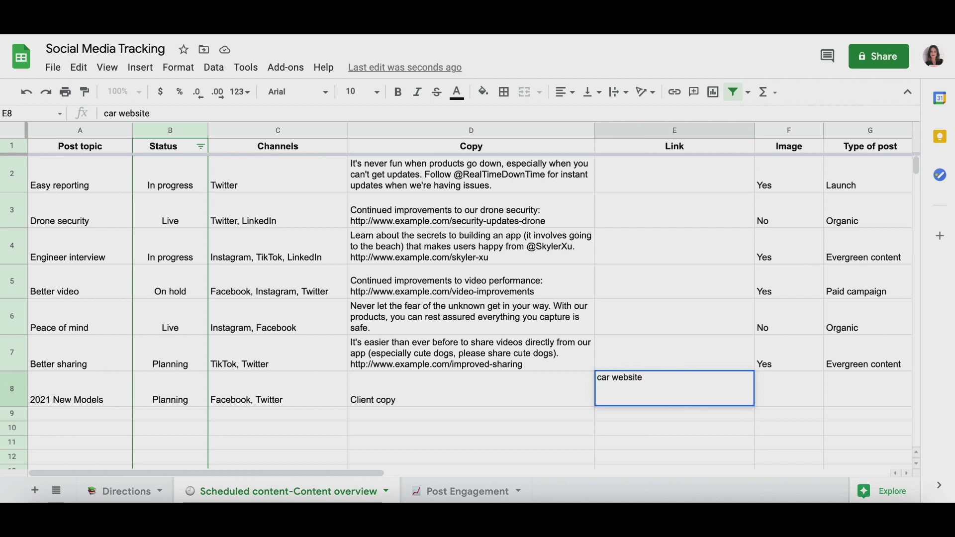
pyautogui.press('Tab')
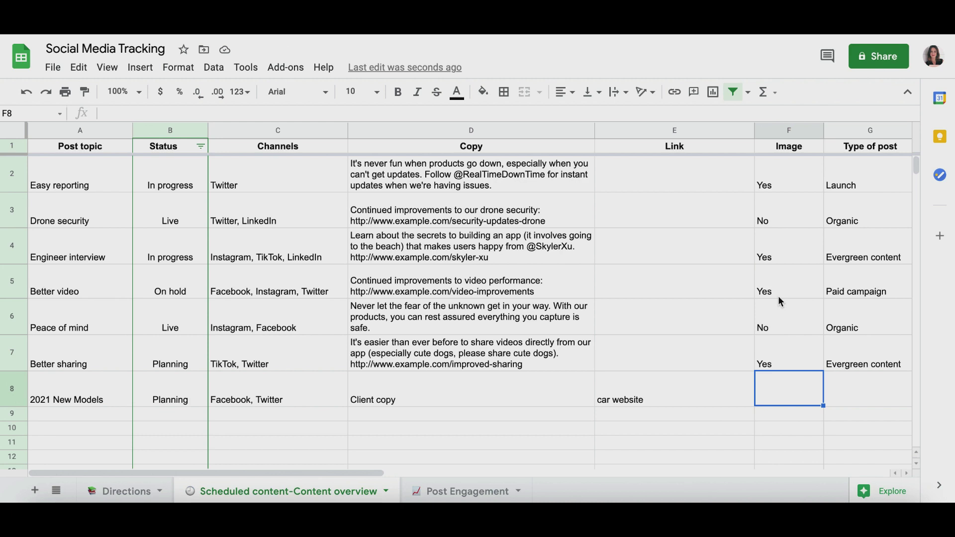
pyautogui.write('Yes')
pyautogui.press('Return')
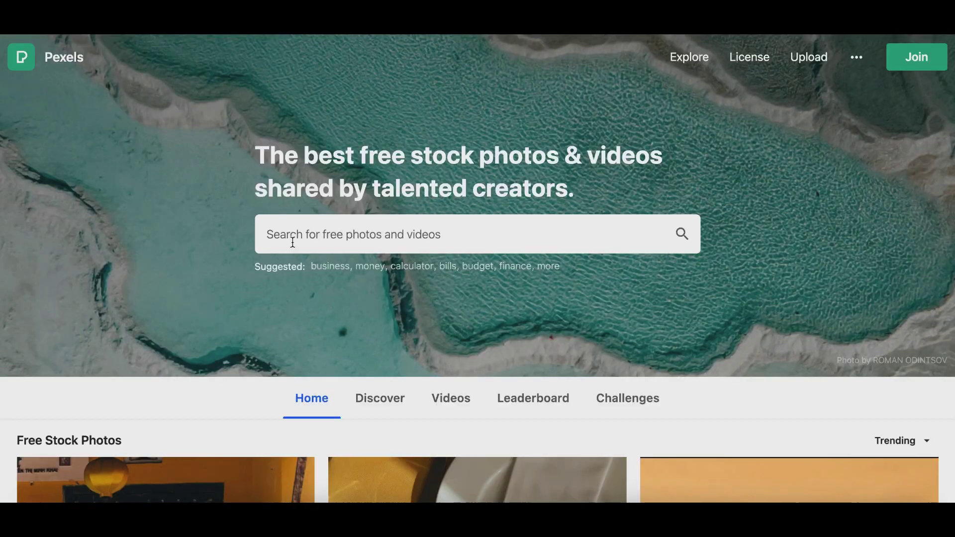
pyautogui.press('Return')
# Step: Search Pexels for 'car sales' and download the photo of parked cars
pyautogui.write('car sa')
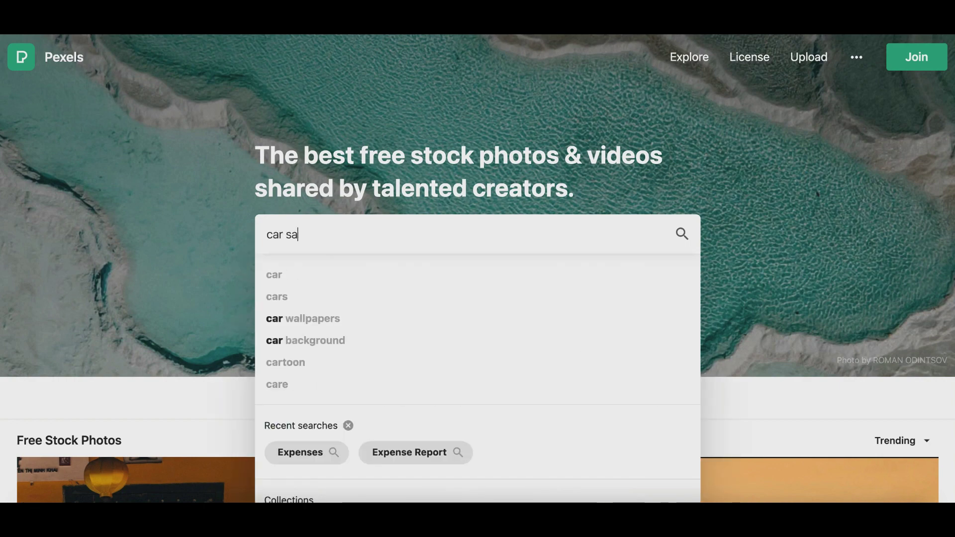
pyautogui.write('les')
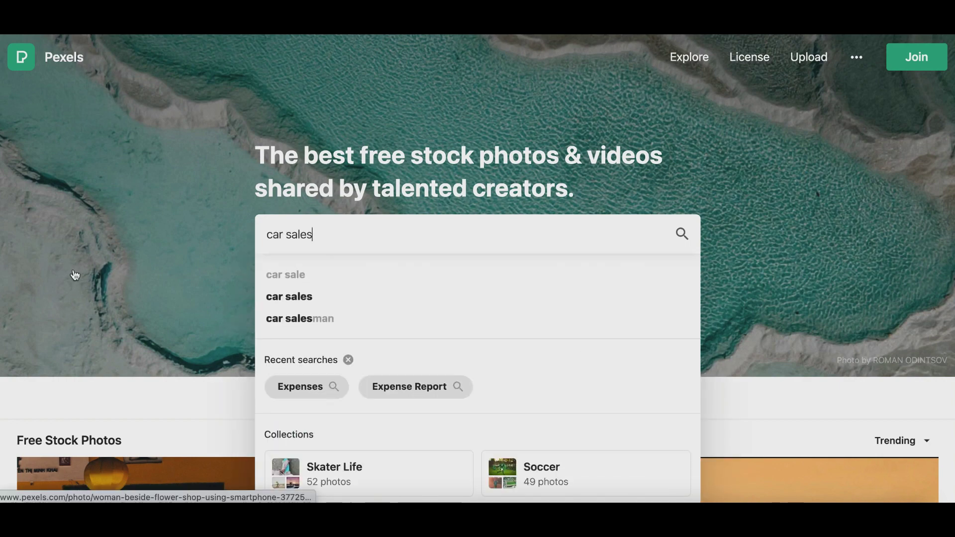
pyautogui.press('Return')
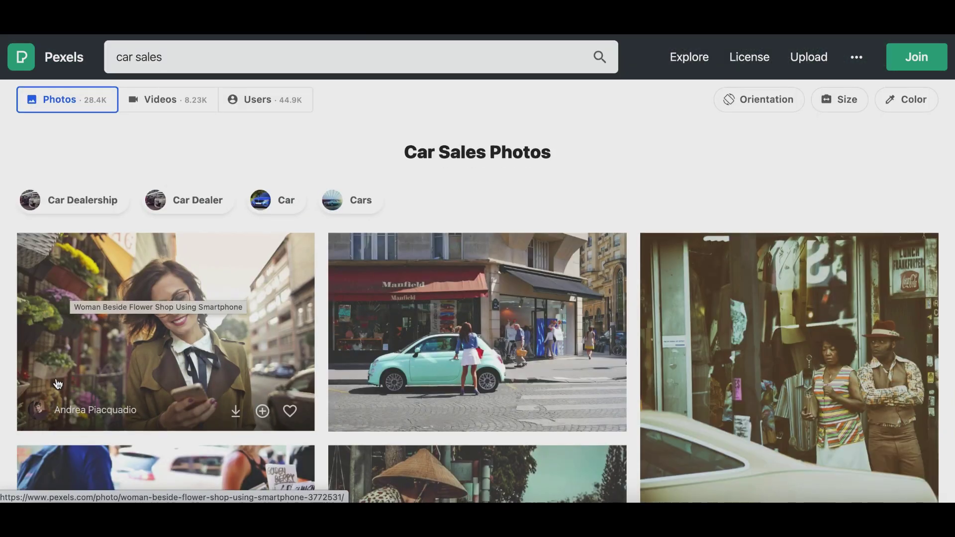
pyautogui.scroll(-3, 58, 383)
pyautogui.scroll(-6, 58, 378)
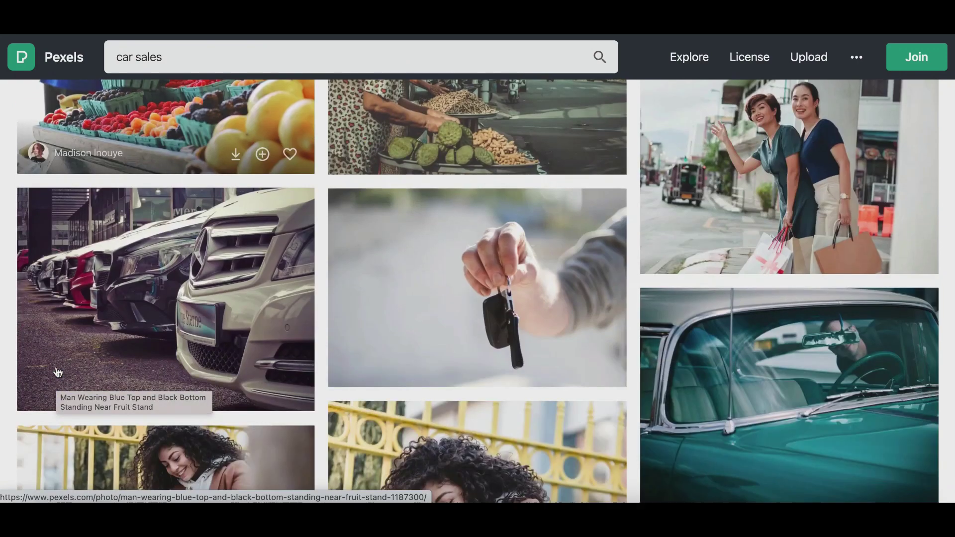
pyautogui.scroll(-2, 57, 373)
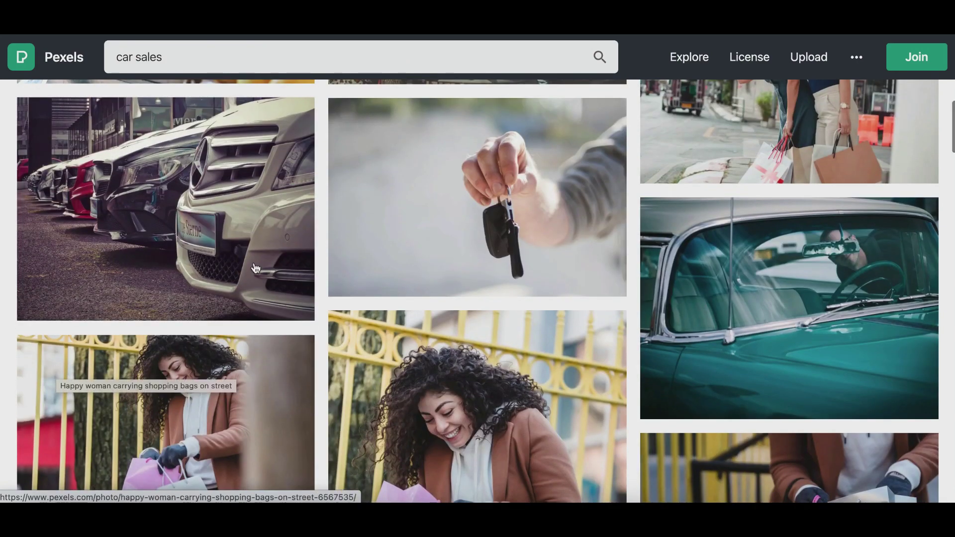
pyautogui.moveTo(254, 273)
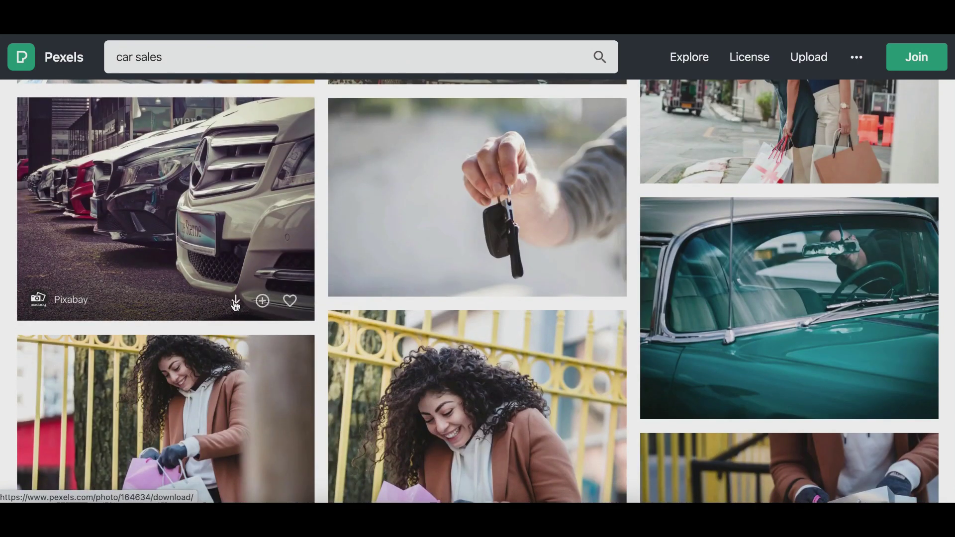
pyautogui.click(236, 302)
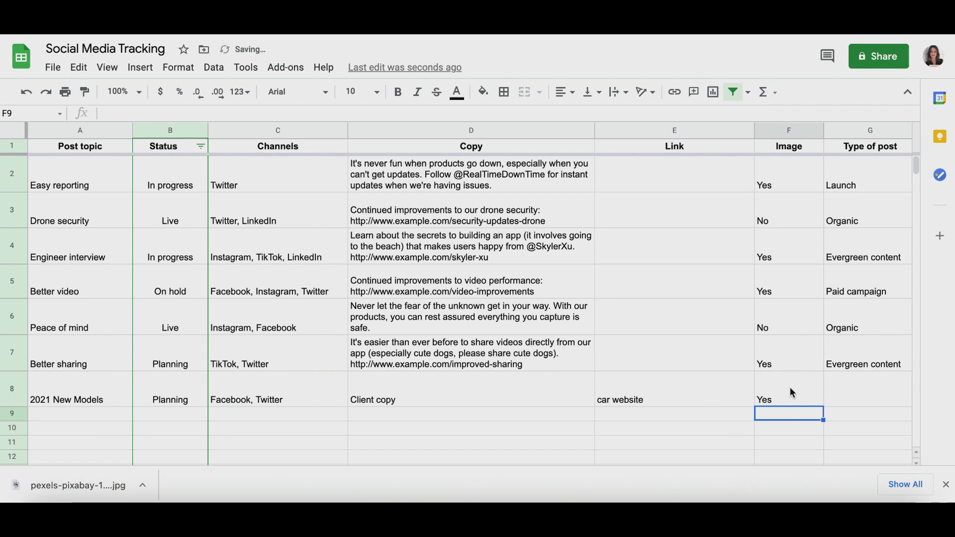
# Step: Enter Paid in cell G8, rejecting the 'Paid campaign' autocomplete suggestion
pyautogui.click(790, 387)
pyautogui.hscroll(3, 741, 385)
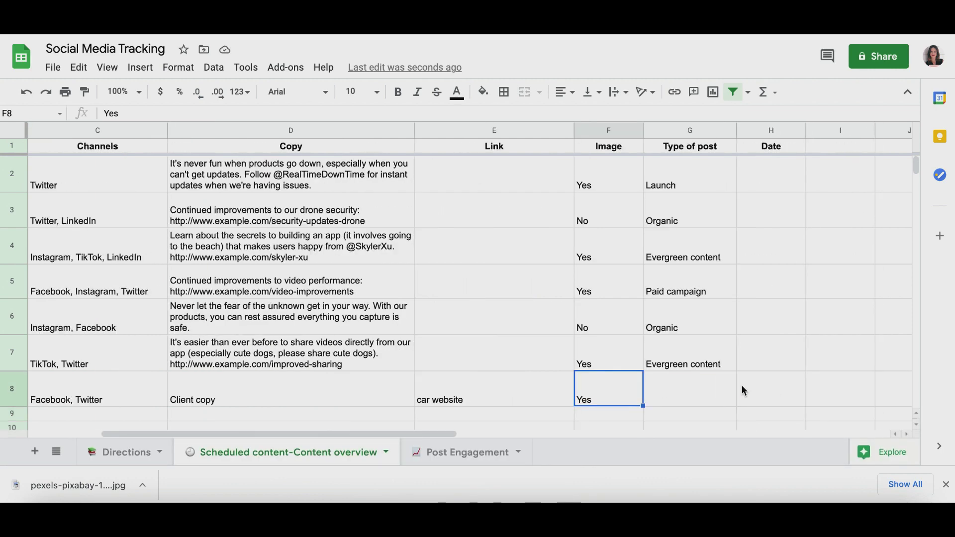
pyautogui.click(698, 402)
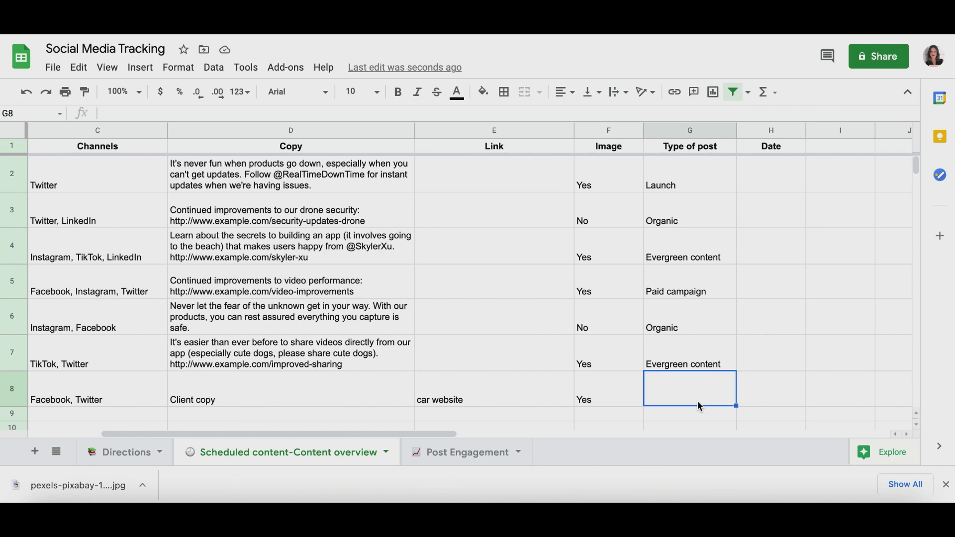
pyautogui.write('Oranf')
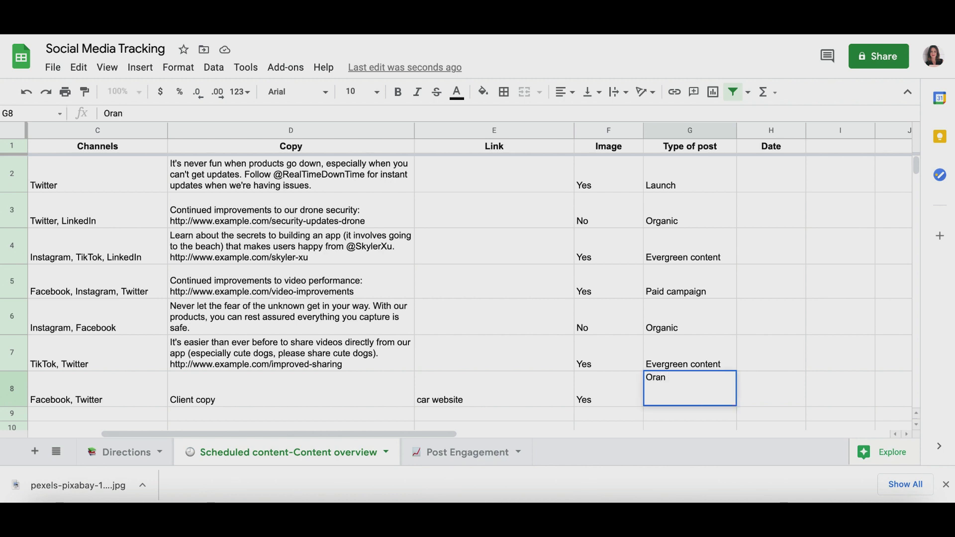
pyautogui.press('BackSpace')
pyautogui.press('BackSpace')
pyautogui.write('ganic')
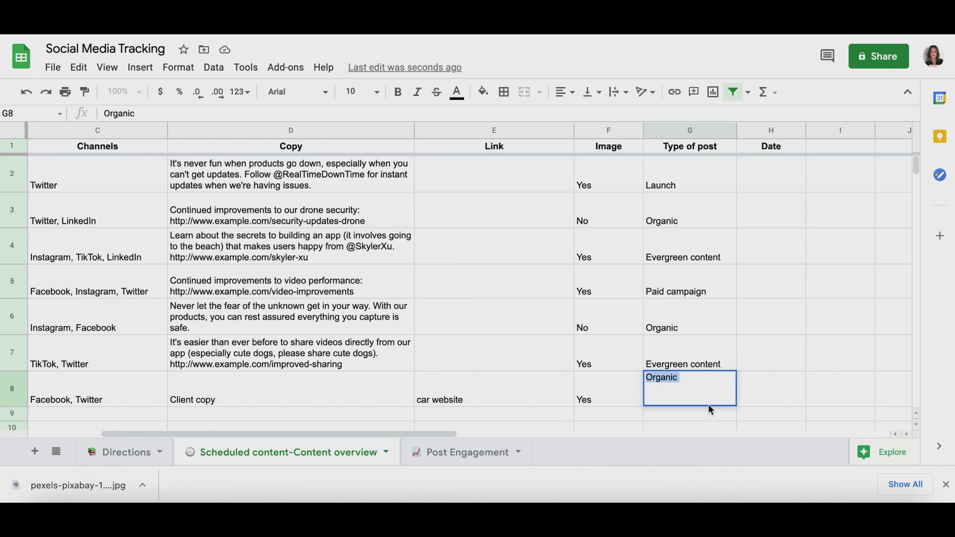
pyautogui.press('BackSpace')
pyautogui.press('BackSpace')
pyautogui.press('BackSpace')
pyautogui.press('BackSpace')
pyautogui.press('BackSpace')
pyautogui.write('Paid')
pyautogui.press('BackSpace')
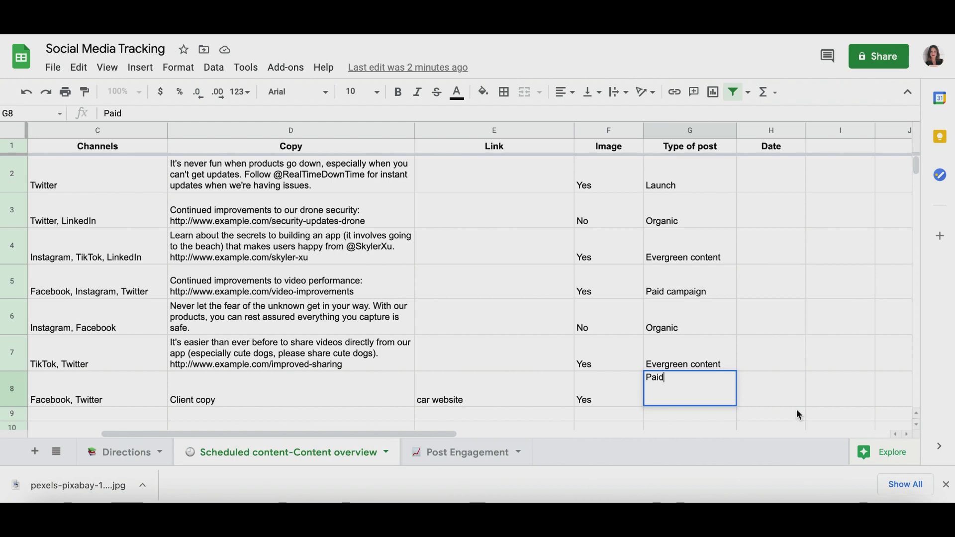
pyautogui.click(708, 361)
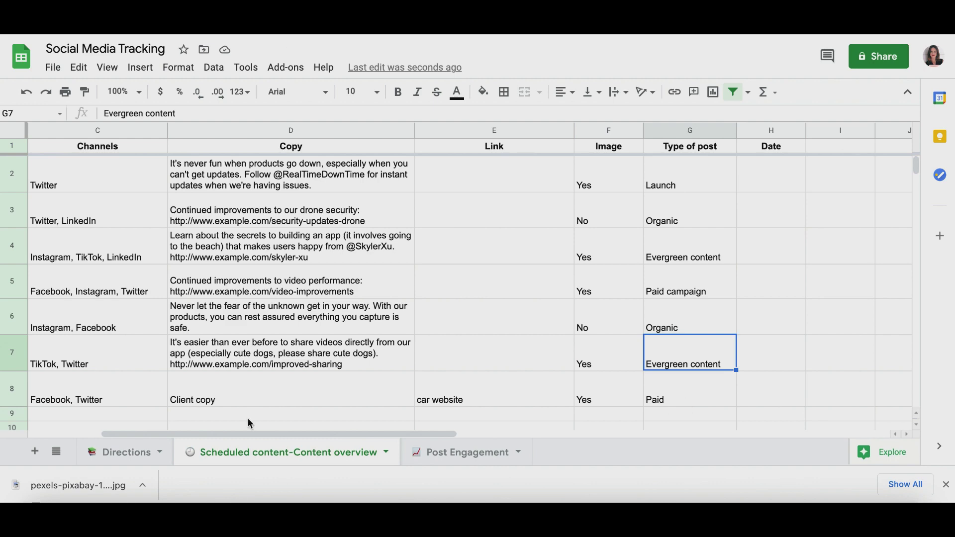
# Step: Replace Paid in cell G8 with Organic using the autocomplete
pyautogui.hscroll(-5, 272, 407)
pyautogui.click(114, 386)
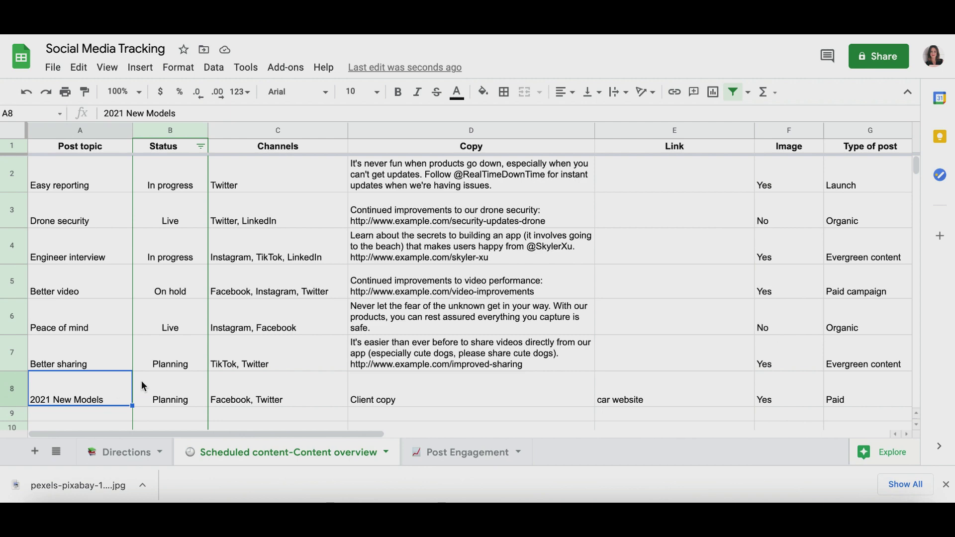
pyautogui.click(673, 390)
pyautogui.press('Right')
pyautogui.press('Right')
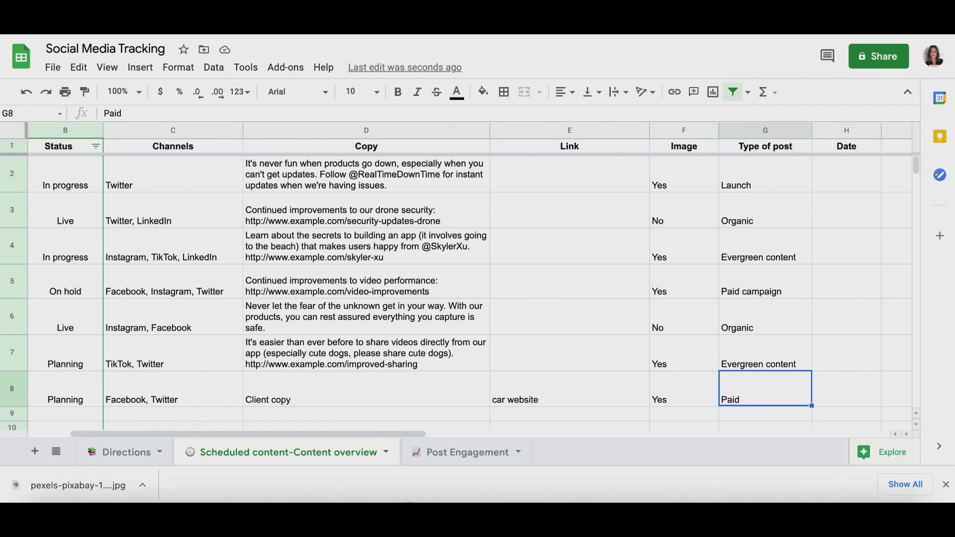
pyautogui.press('Delete')
pyautogui.write('Organi')
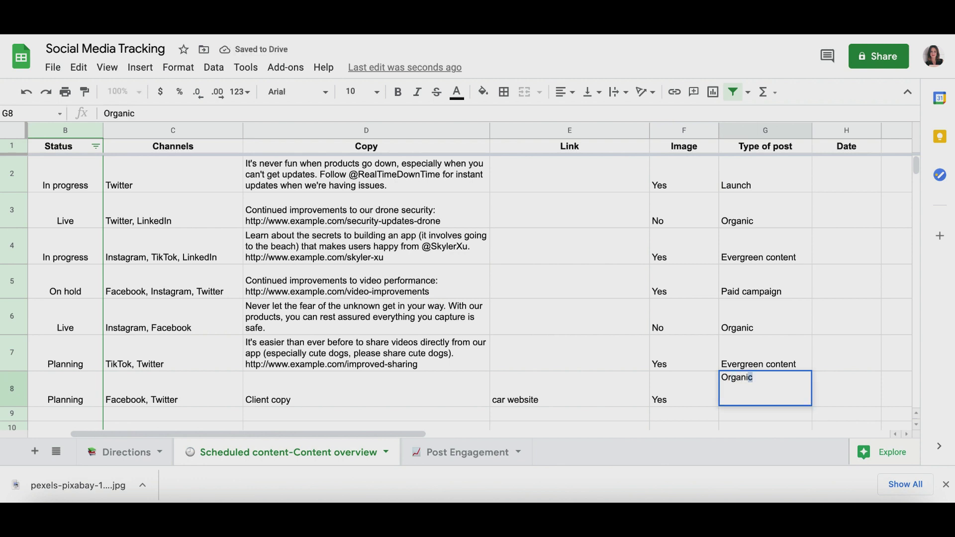
pyautogui.press('Tab')
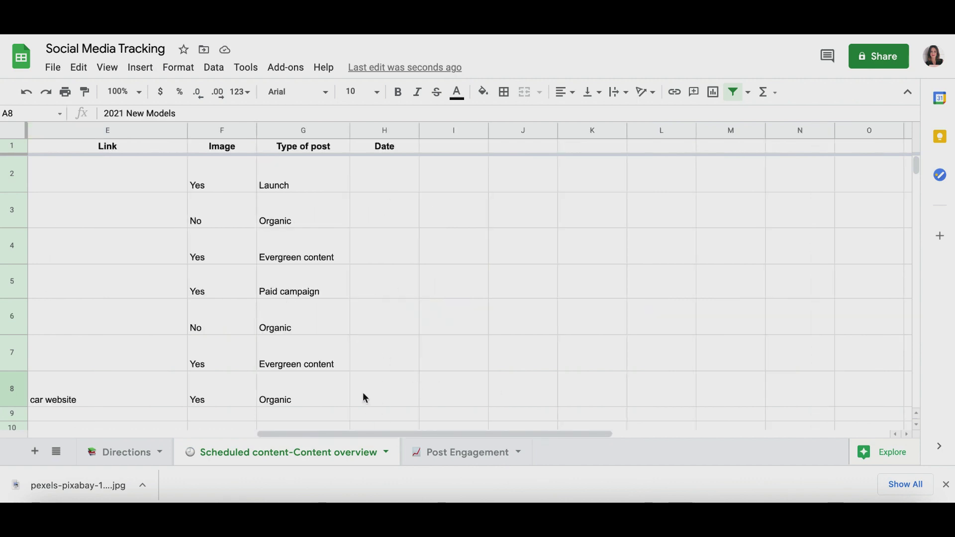
# Step: Select the table range A2 through G8, then pick the Client copy cell D8
pyautogui.hscroll(-10, 364, 396)
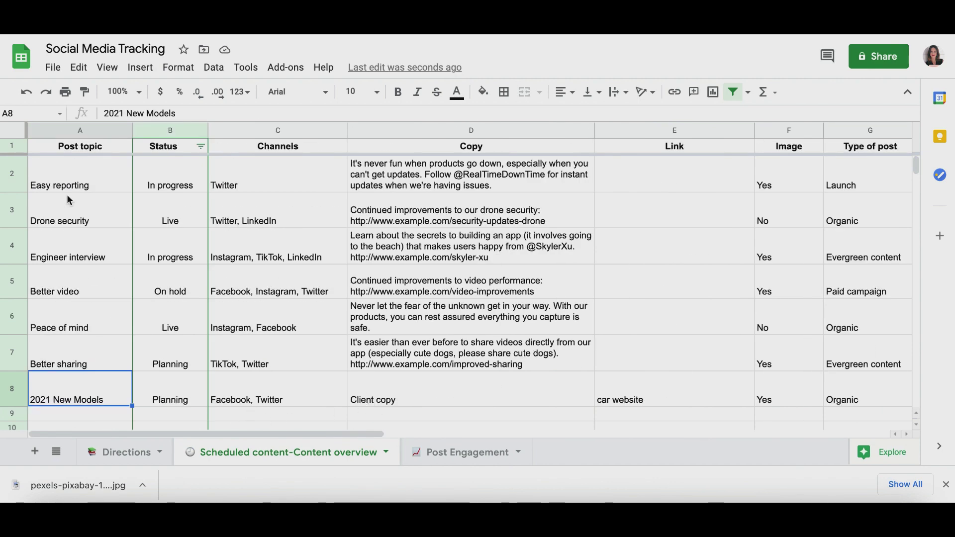
pyautogui.moveTo(52, 178); pyautogui.dragTo(876, 397)
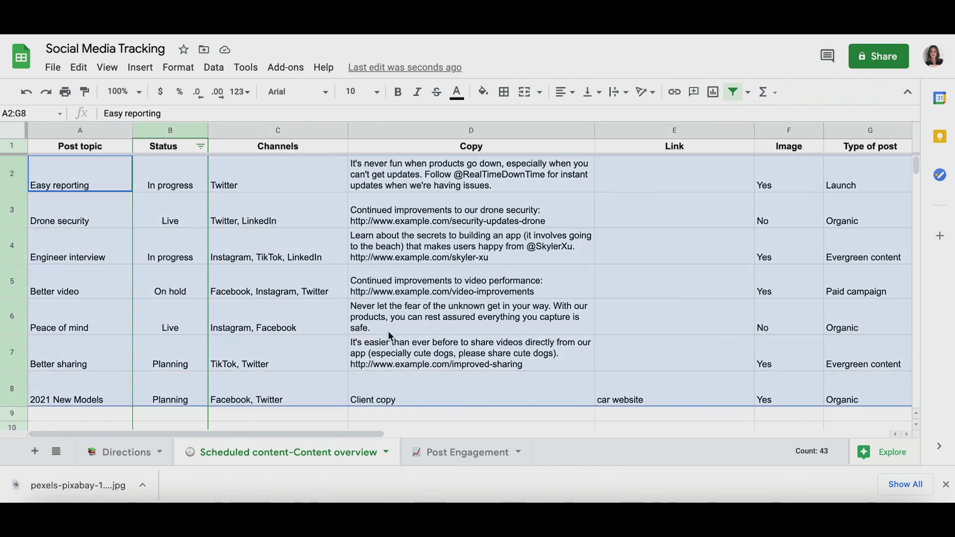
pyautogui.click(335, 404)
pyautogui.click(417, 389)
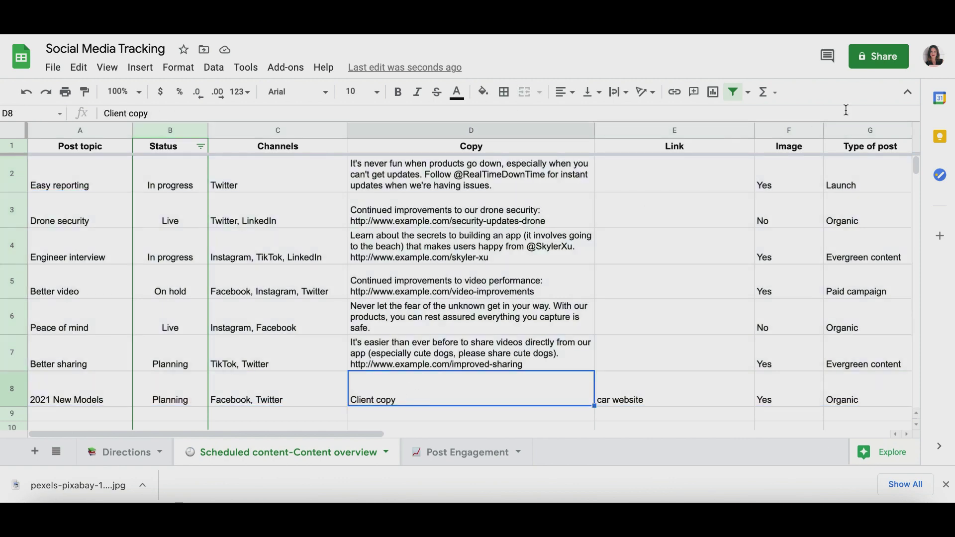
# Step: Set the spreadsheet's link sharing so anyone with the link can edit
pyautogui.click(890, 58)
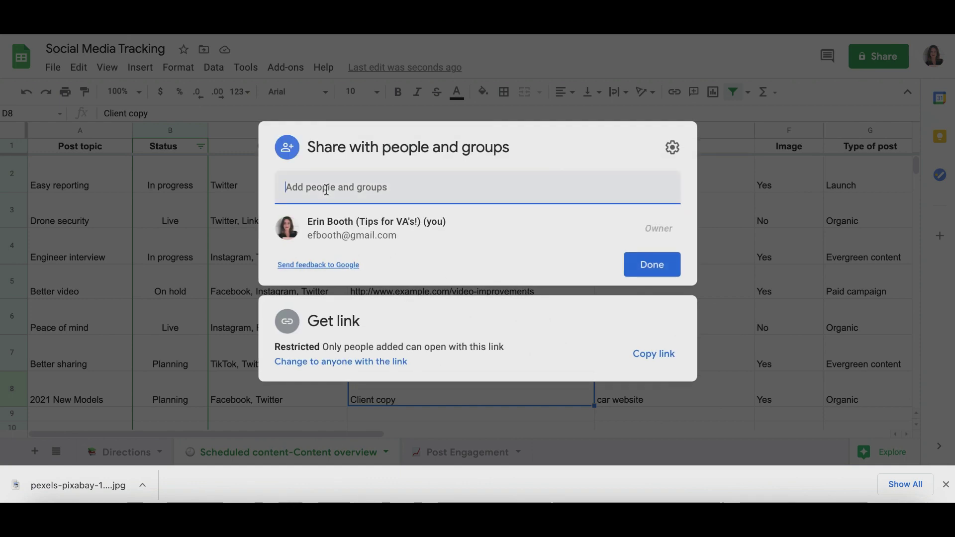
pyautogui.click(394, 362)
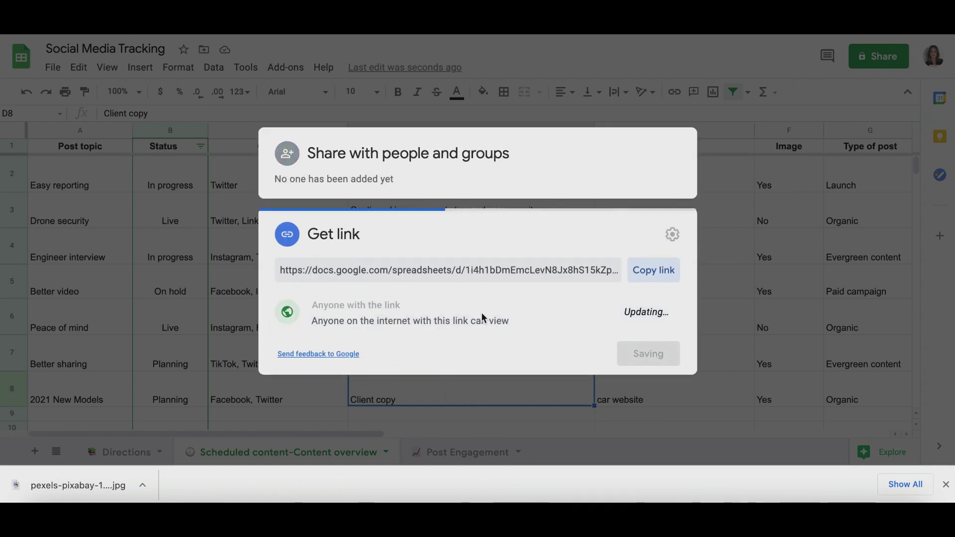
pyautogui.click(665, 314)
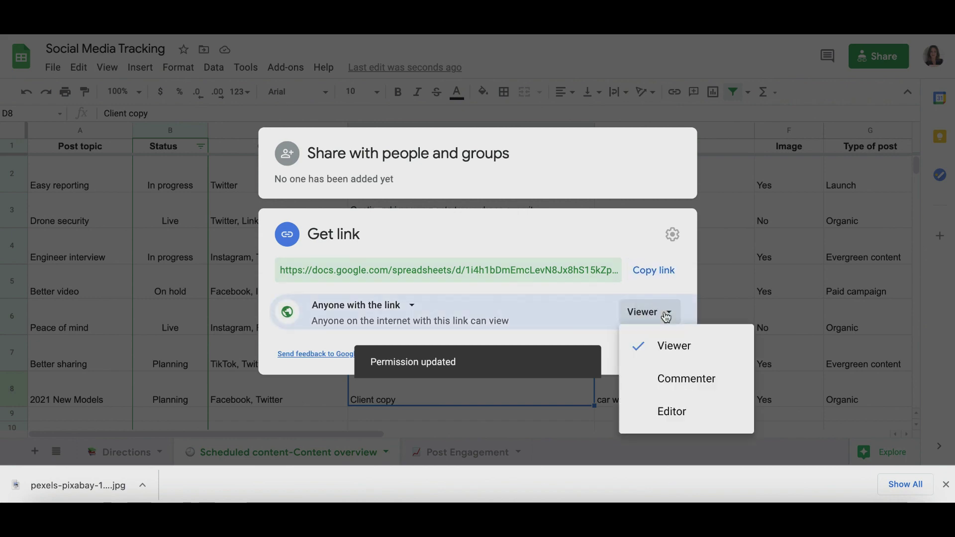
pyautogui.click(686, 415)
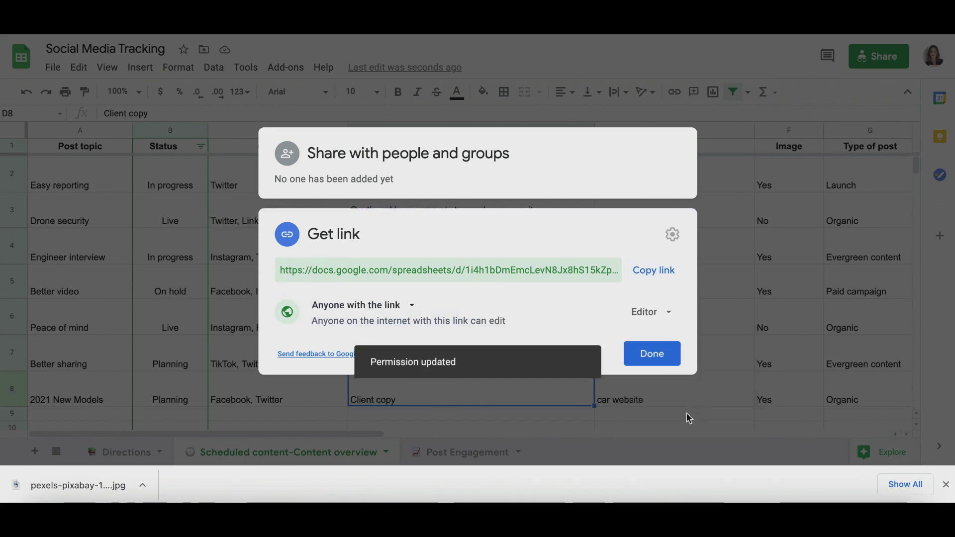
pyautogui.click(653, 359)
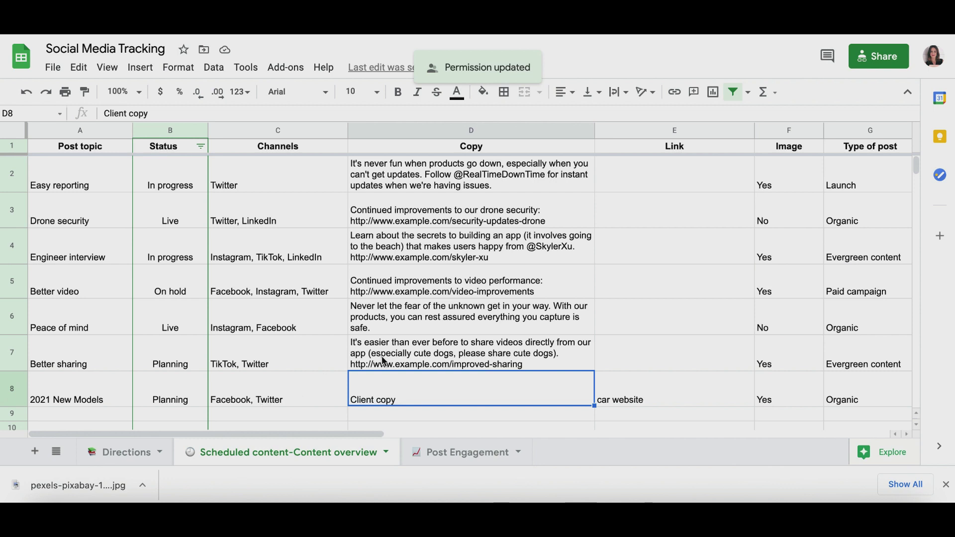
# Step: Review the Easy reporting and Better video entries and the Status filter options
pyautogui.click(393, 177)
pyautogui.click(267, 181)
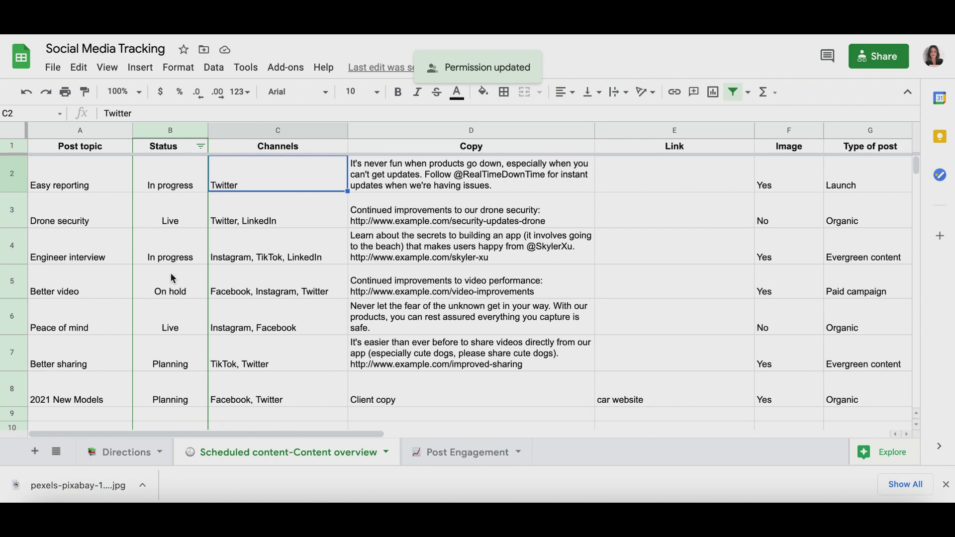
pyautogui.click(178, 292)
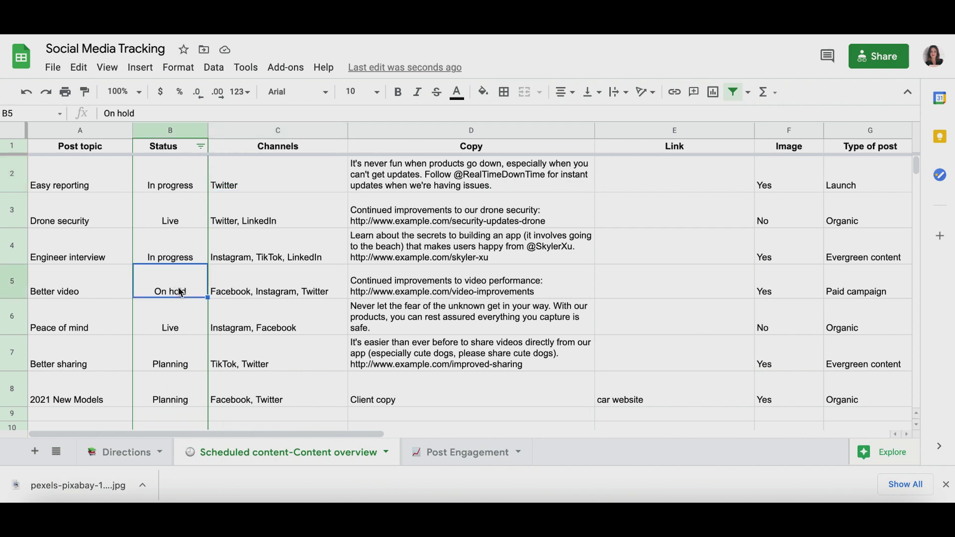
pyautogui.click(202, 147)
pyautogui.click(297, 279)
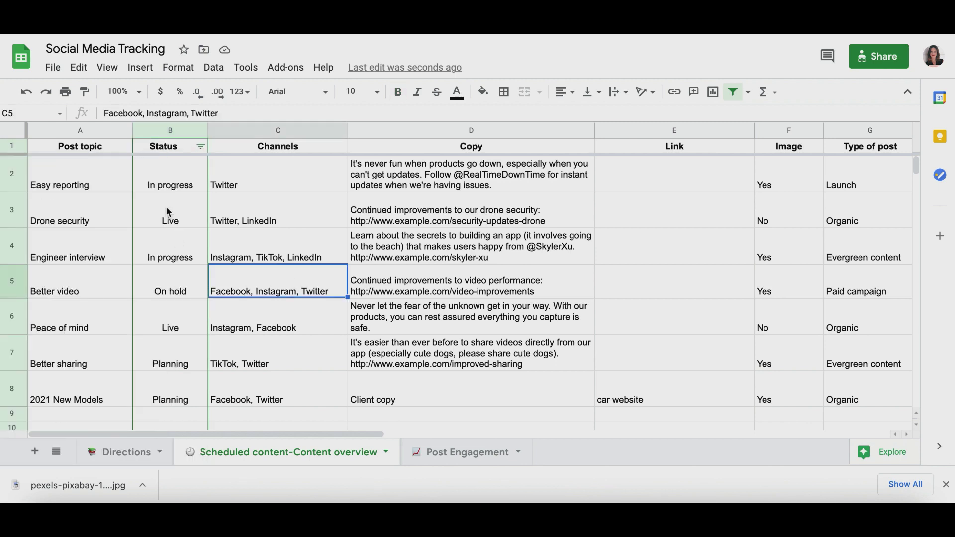
pyautogui.click(174, 296)
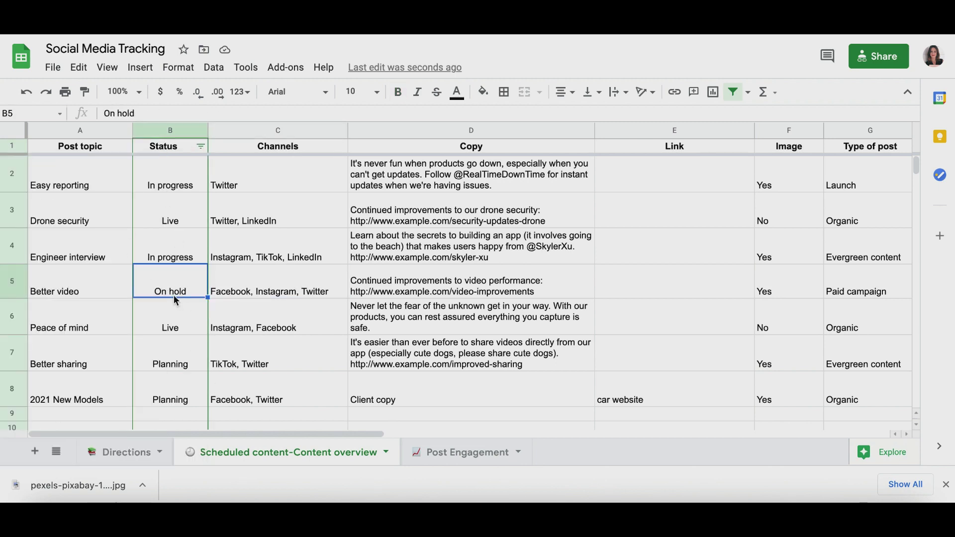
# Step: Change Better sharing's status in B7 from Planning to on hold
pyautogui.click(164, 369)
pyautogui.write('on hold')
pyautogui.click(284, 390)
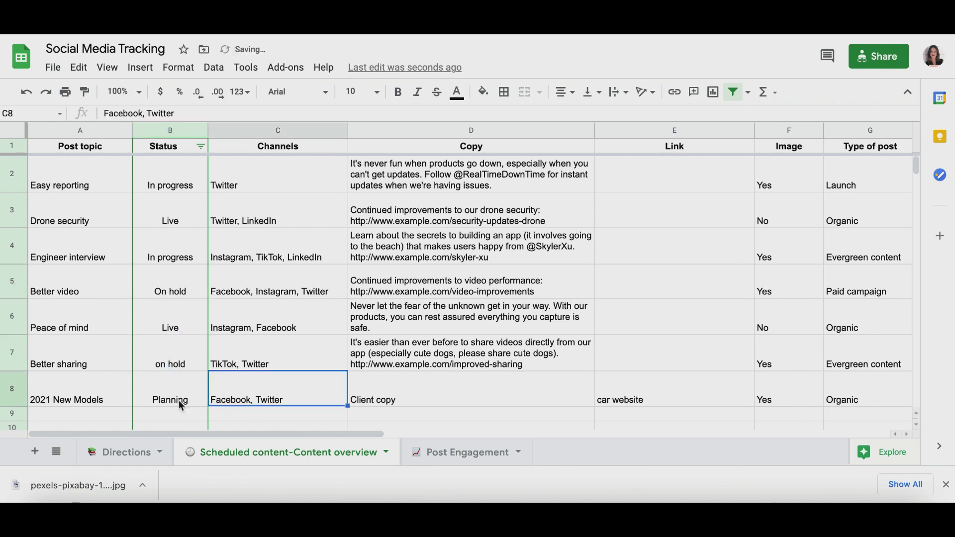
pyautogui.click(122, 362)
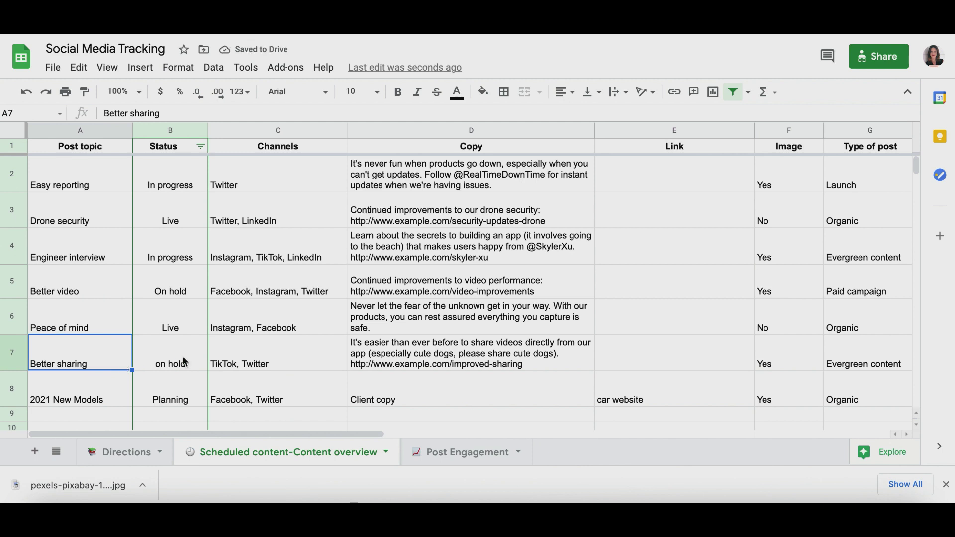
# Step: Set the 2021 New Models status to in progress, then to Live
pyautogui.click(193, 394)
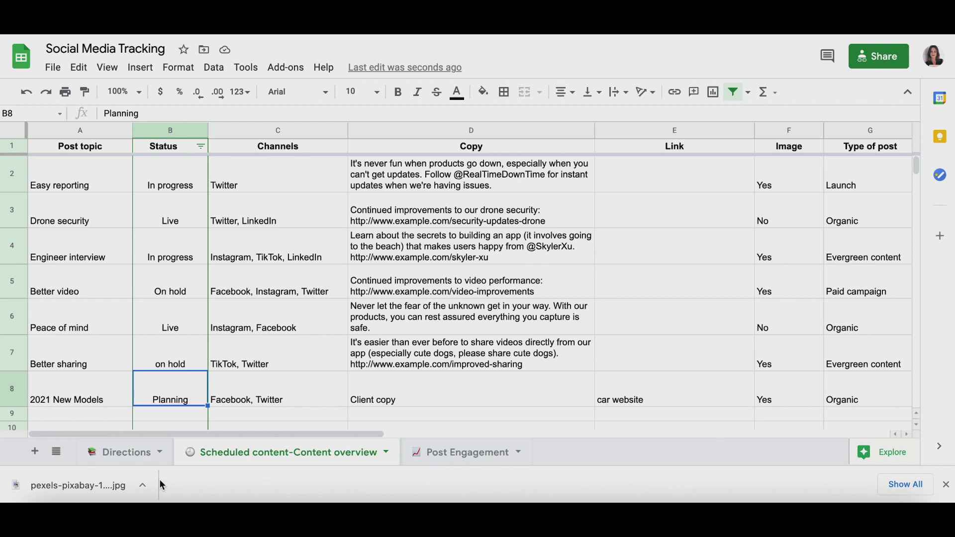
pyautogui.write('in progress')
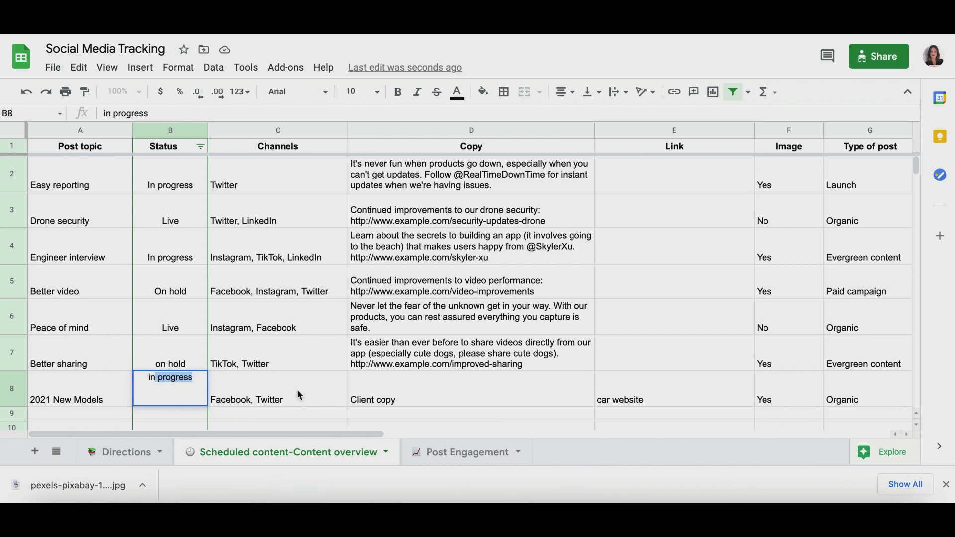
pyautogui.click(300, 395)
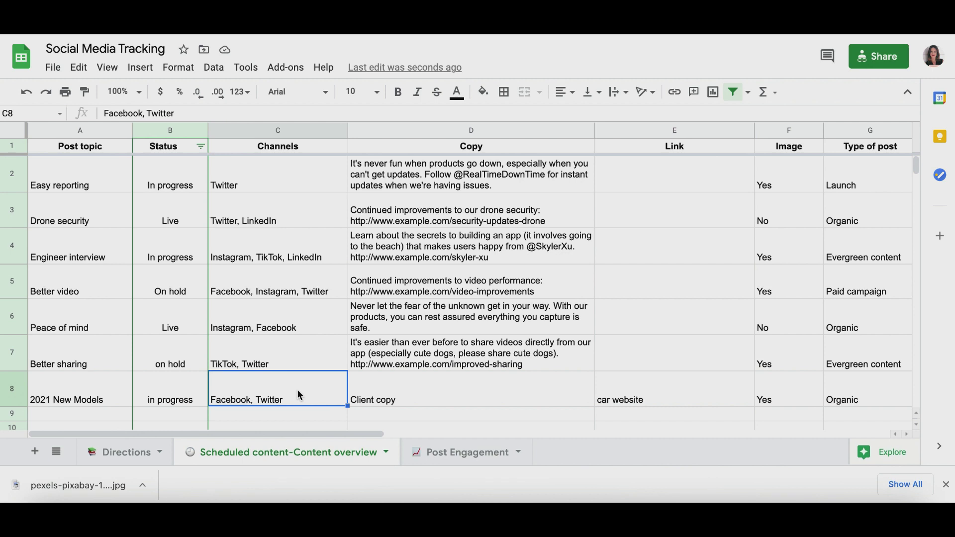
pyautogui.click(155, 401)
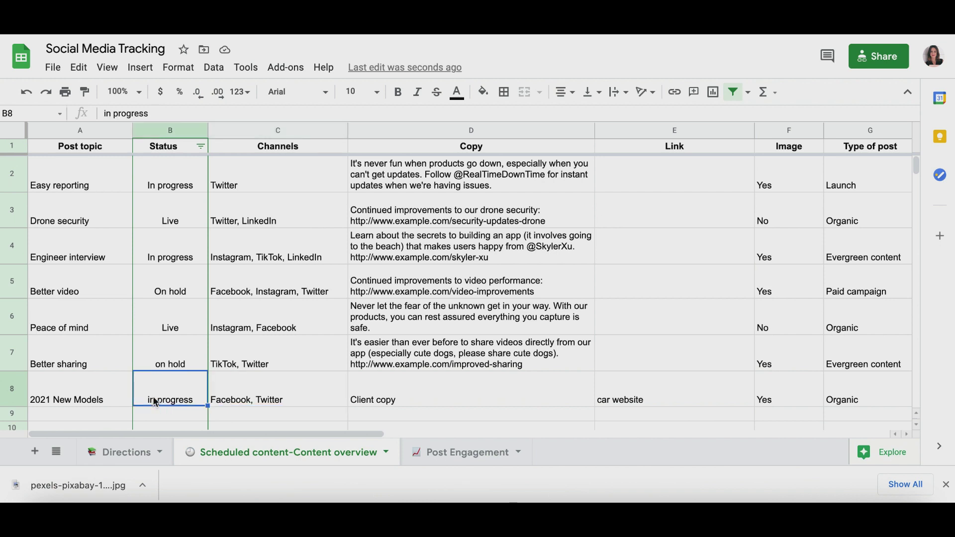
pyautogui.write('Live')
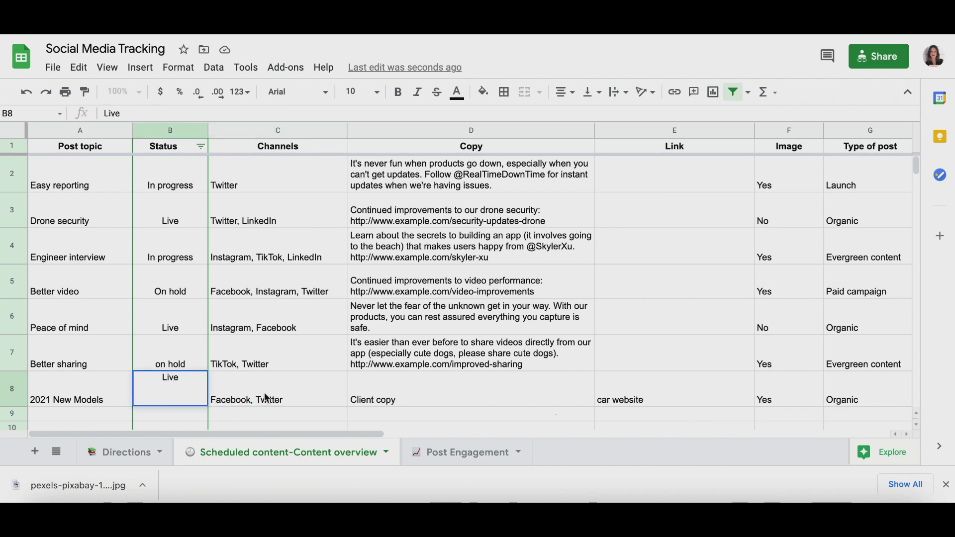
pyautogui.click(266, 397)
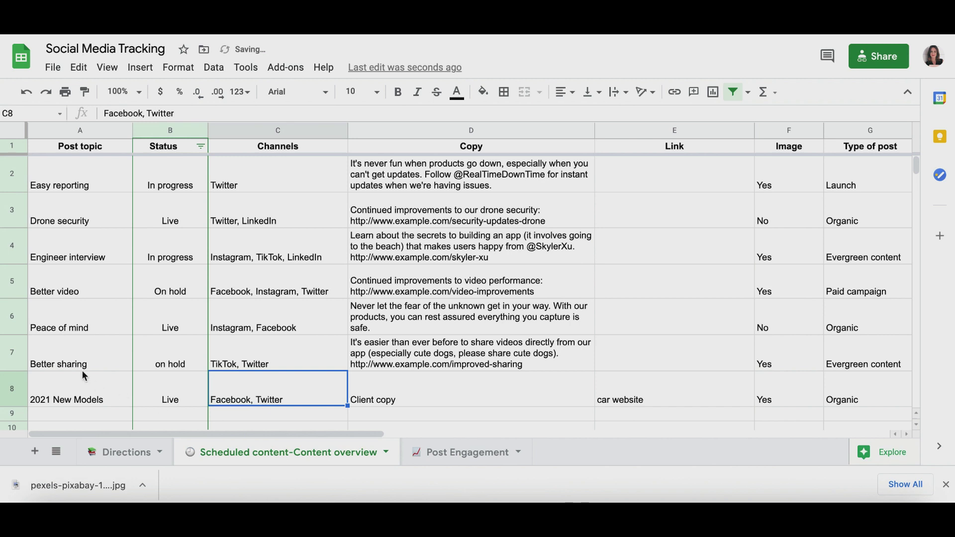
# Step: Enter 5/11 in the Date cell H8, stored as 5/11/2021
pyautogui.click(93, 309)
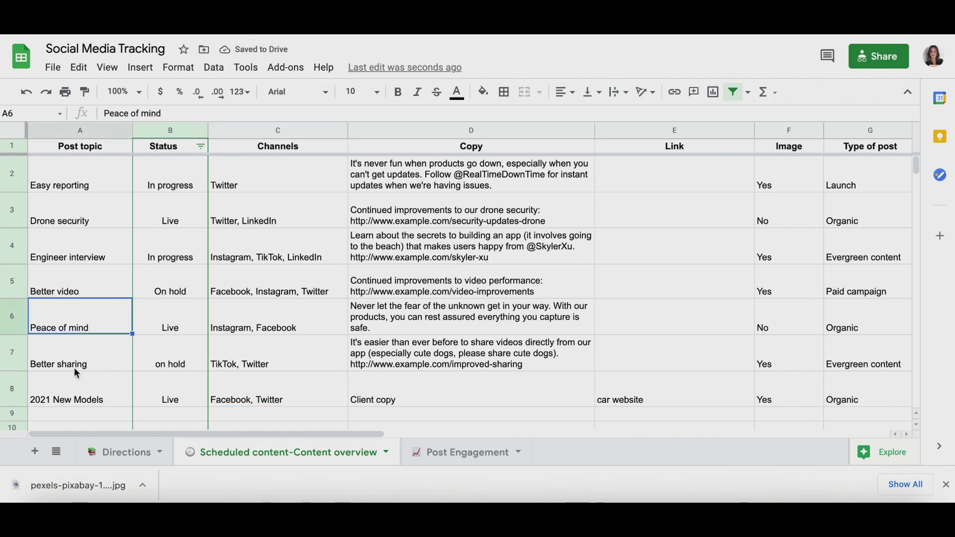
pyautogui.click(105, 404)
pyautogui.click(111, 213)
pyautogui.click(103, 249)
pyautogui.click(180, 401)
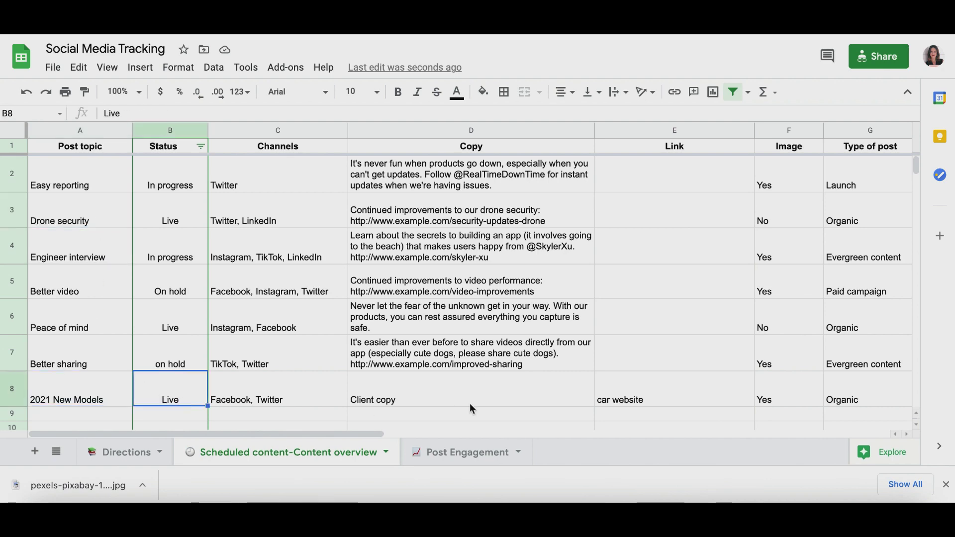
pyautogui.hscroll(10, 329, 390)
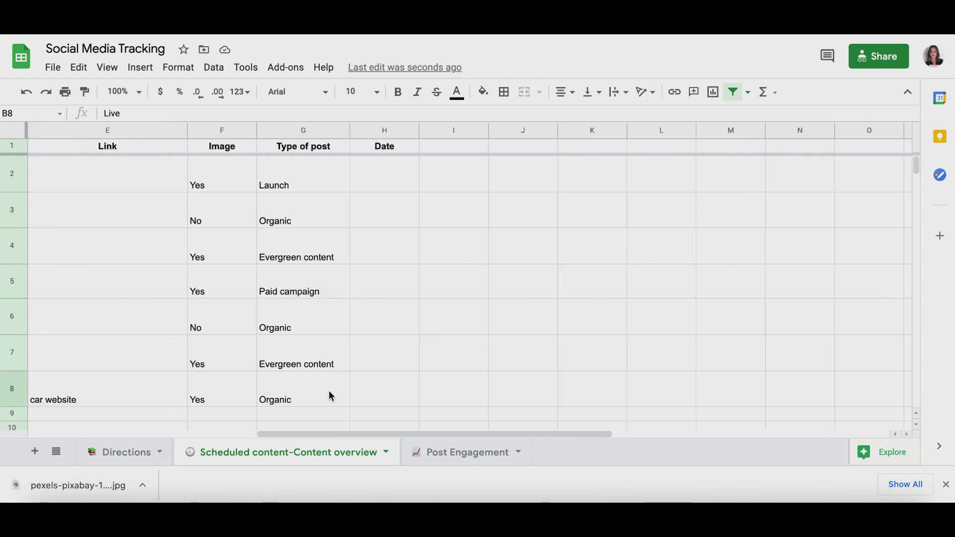
pyautogui.click(380, 396)
pyautogui.write('5/11')
pyautogui.click(505, 388)
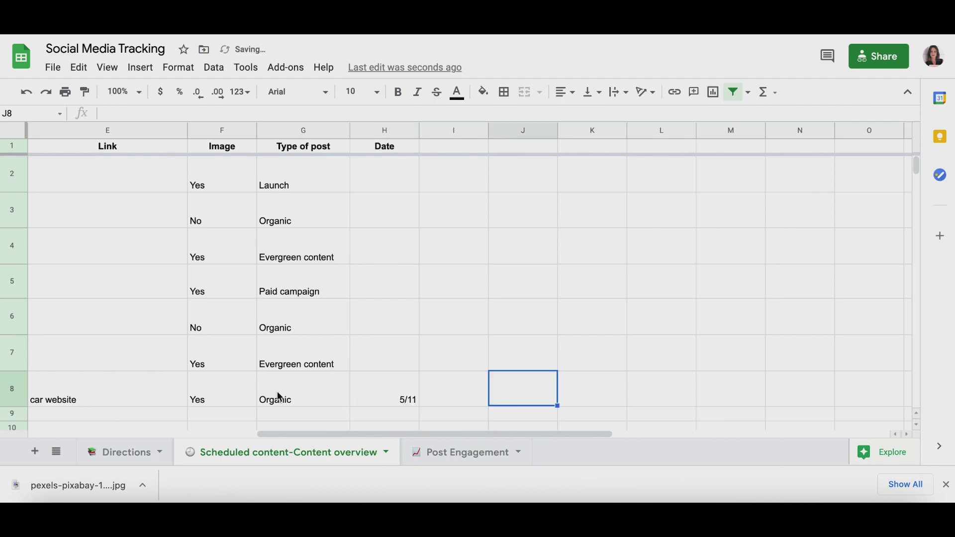
pyautogui.click(386, 393)
# Step: Select the whole row 8 and clear it
pyautogui.hscroll(-10, 273, 397)
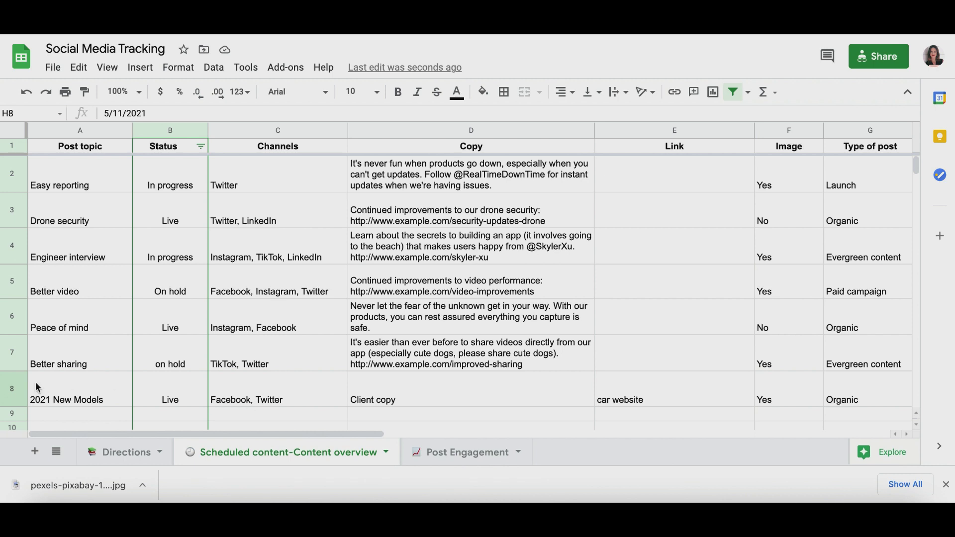
pyautogui.click(15, 388)
pyautogui.press('Delete')
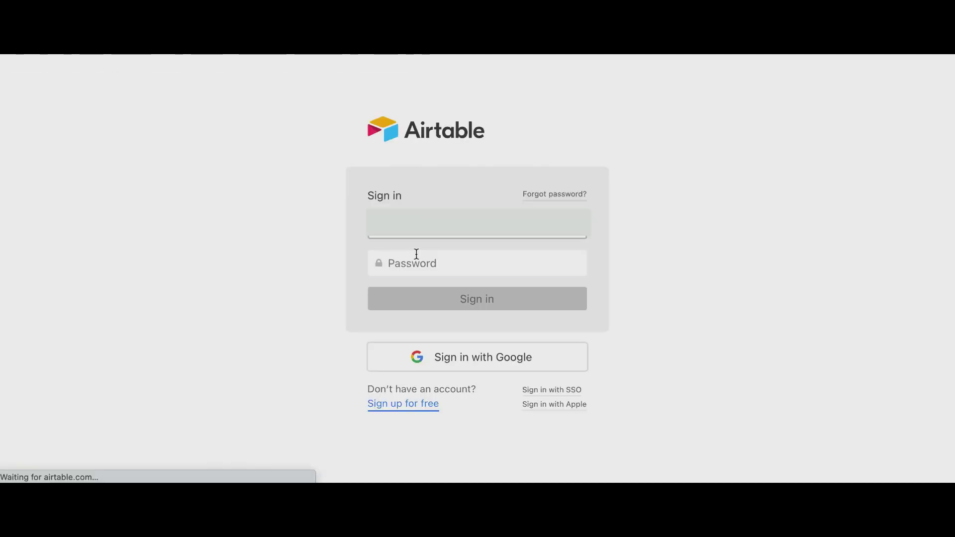
# Step: Sign in to Airtable with the account credentials
pyautogui.click(490, 300)
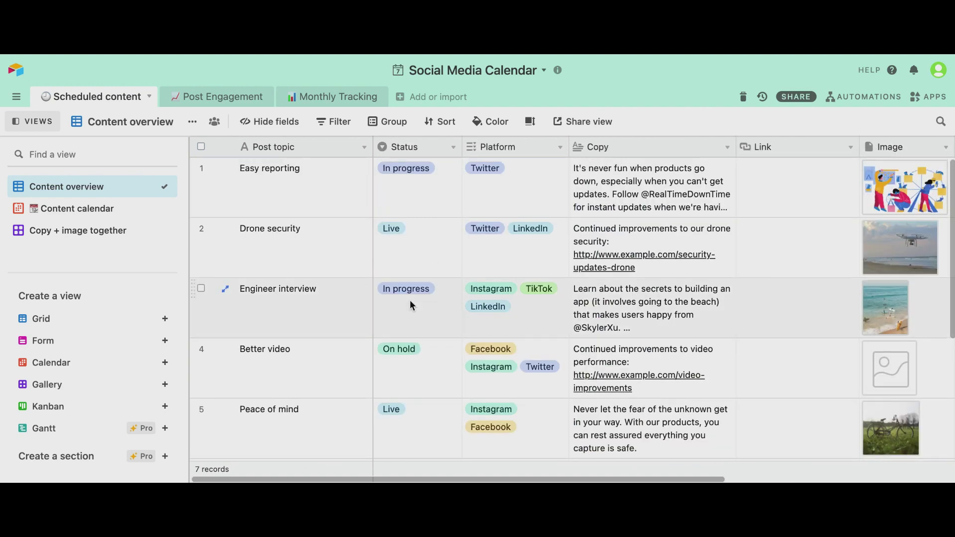
pyautogui.scroll(-5, 284, 363)
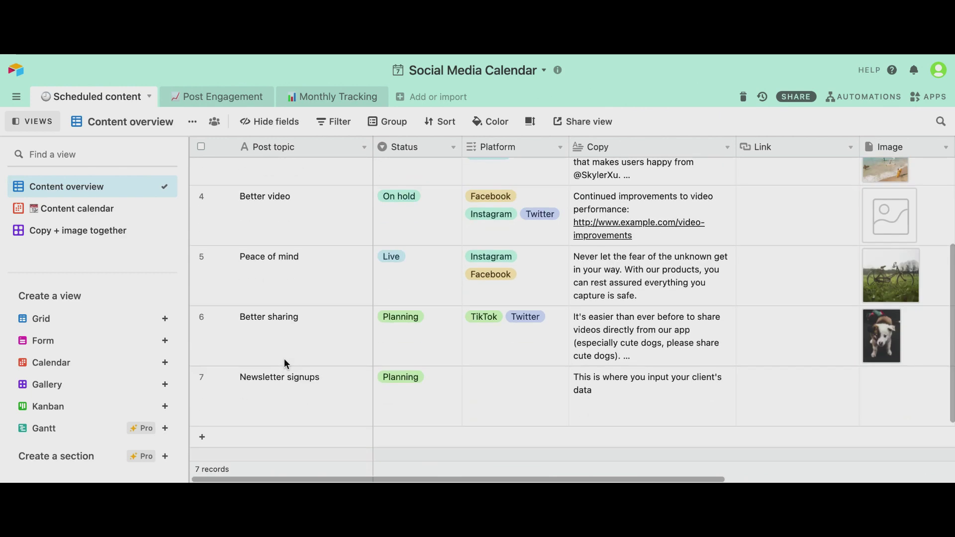
pyautogui.click(273, 372)
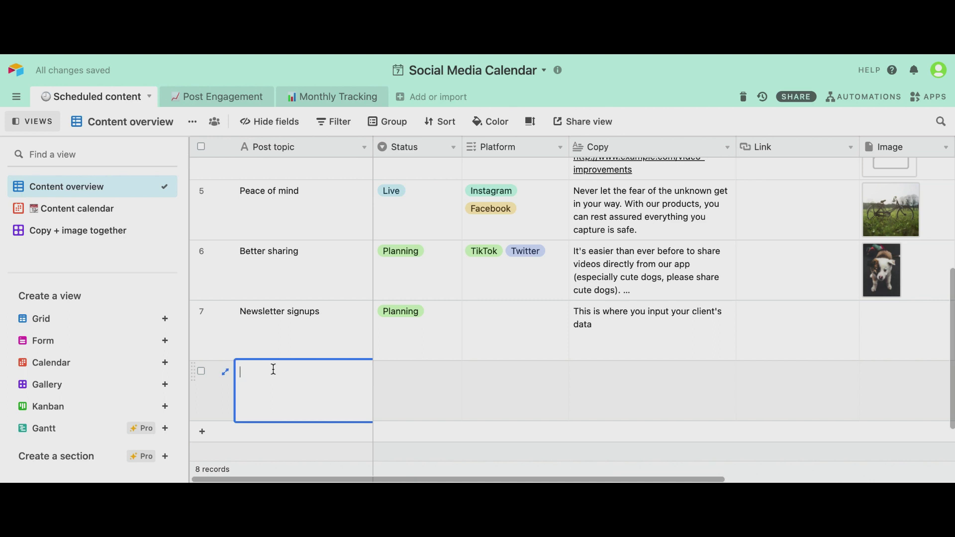
pyautogui.click(408, 376)
pyautogui.click(454, 391)
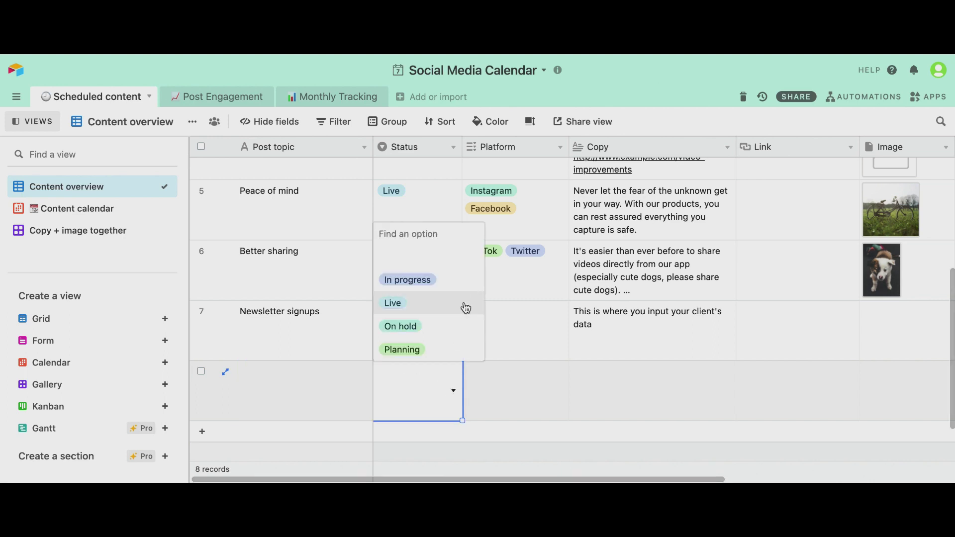
pyautogui.click(494, 400)
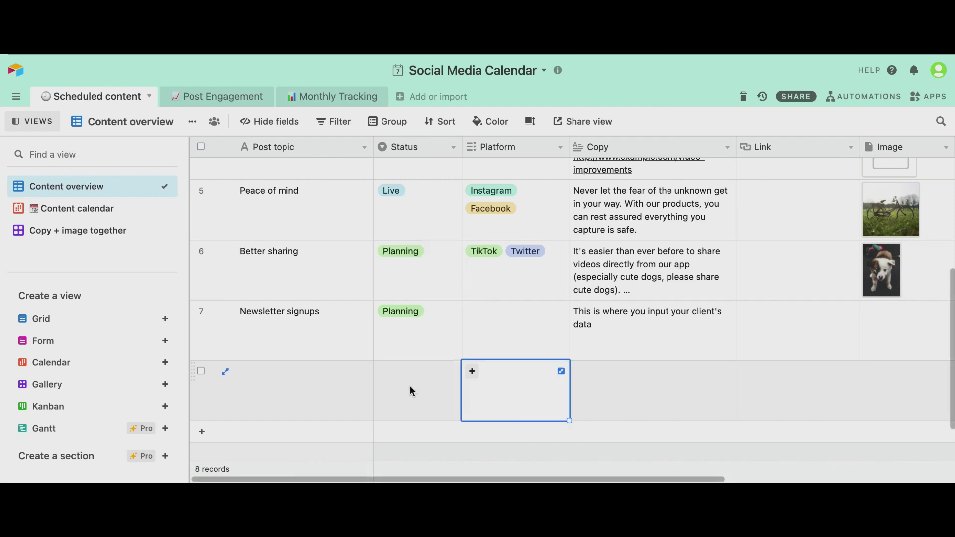
pyautogui.scroll(5, 539, 360)
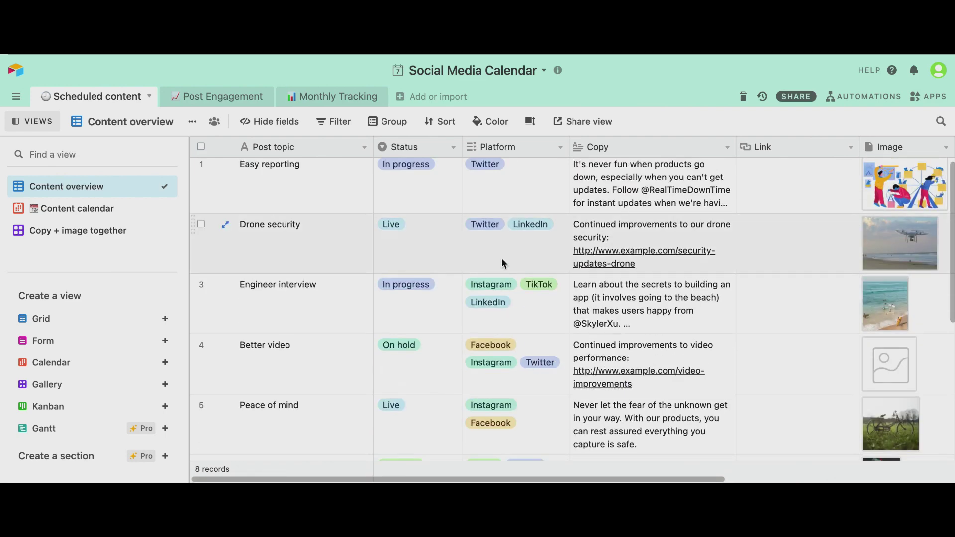
pyautogui.hscroll(5, 501, 257)
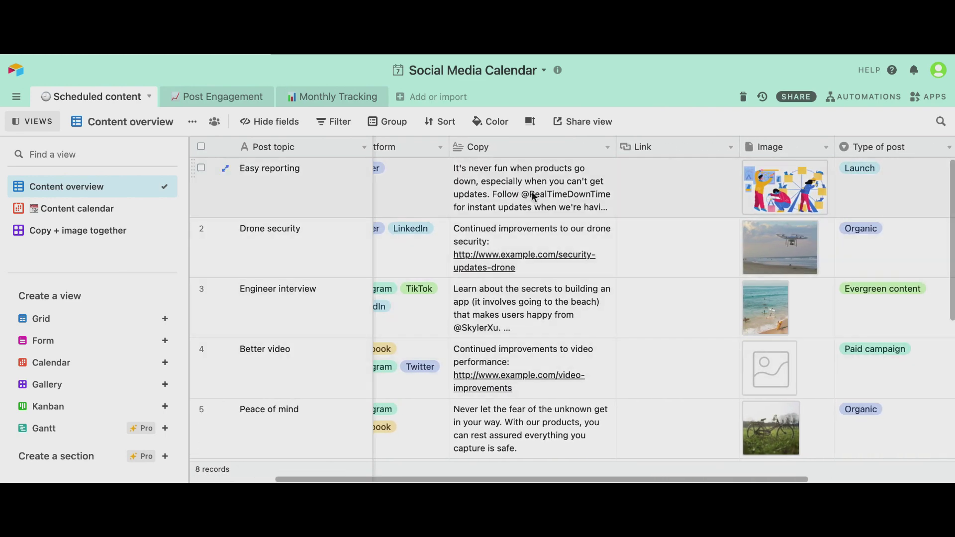
pyautogui.click(672, 201)
pyautogui.hscroll(3, 655, 197)
pyautogui.hscroll(2, 657, 196)
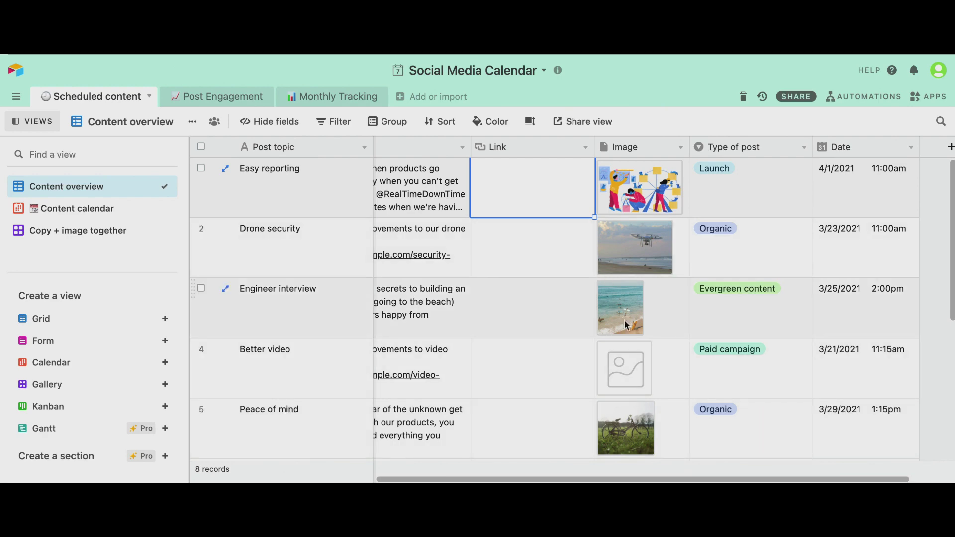
pyautogui.scroll(-5, 577, 405)
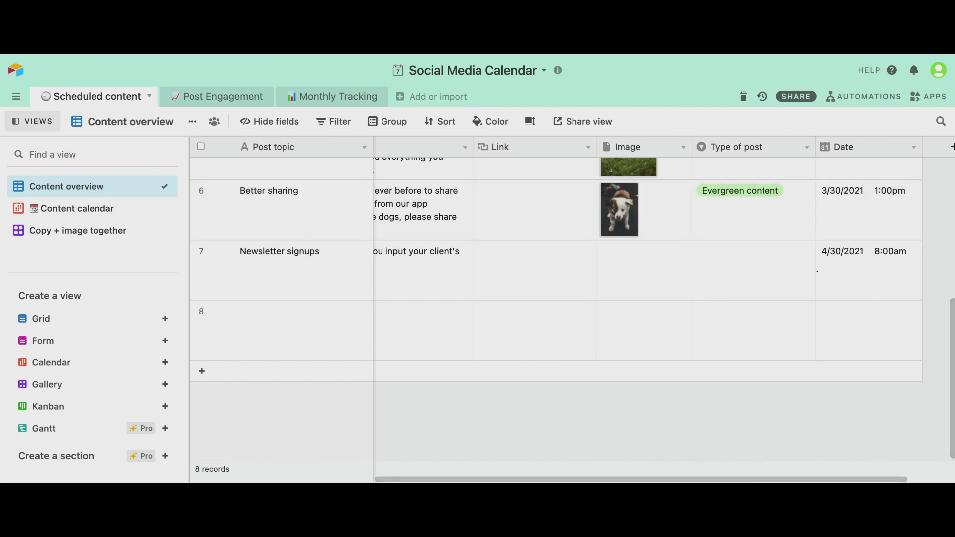
# Step: Attach pexels-pixabay-164634.jpg to record 8's Image field and preview it full-size before closing
pyautogui.moveTo(580, 322); pyautogui.dragTo(626, 334)
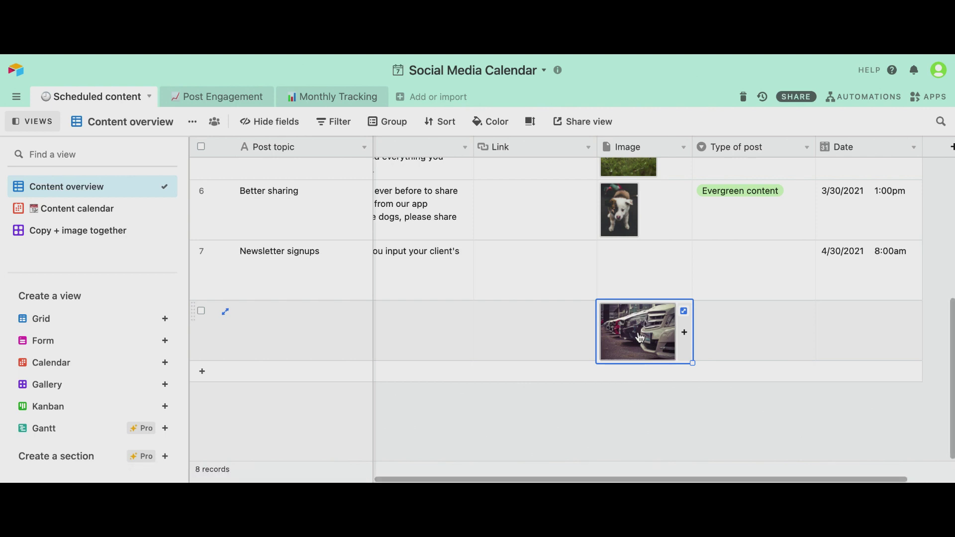
pyautogui.click(684, 312)
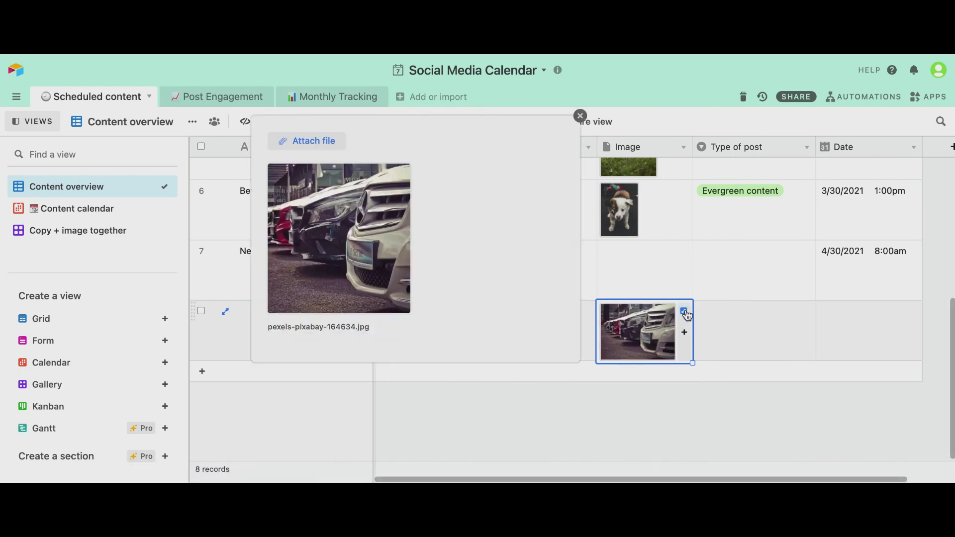
pyautogui.moveTo(365, 268)
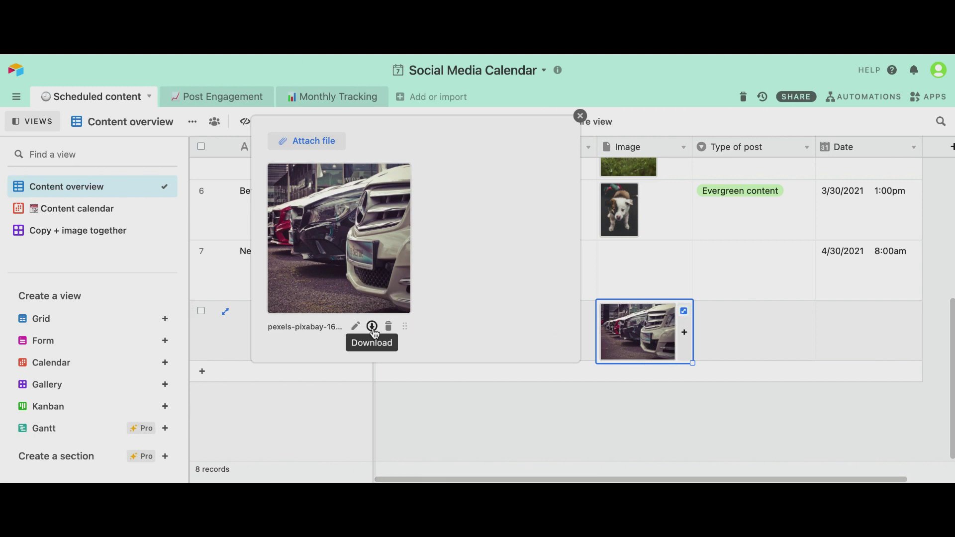
pyautogui.click(580, 117)
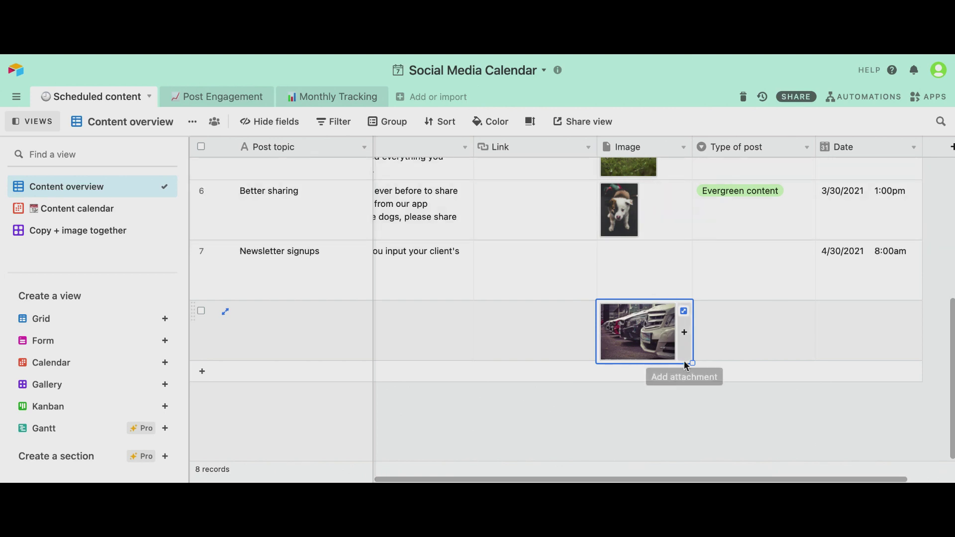
pyautogui.hscroll(-2, 654, 363)
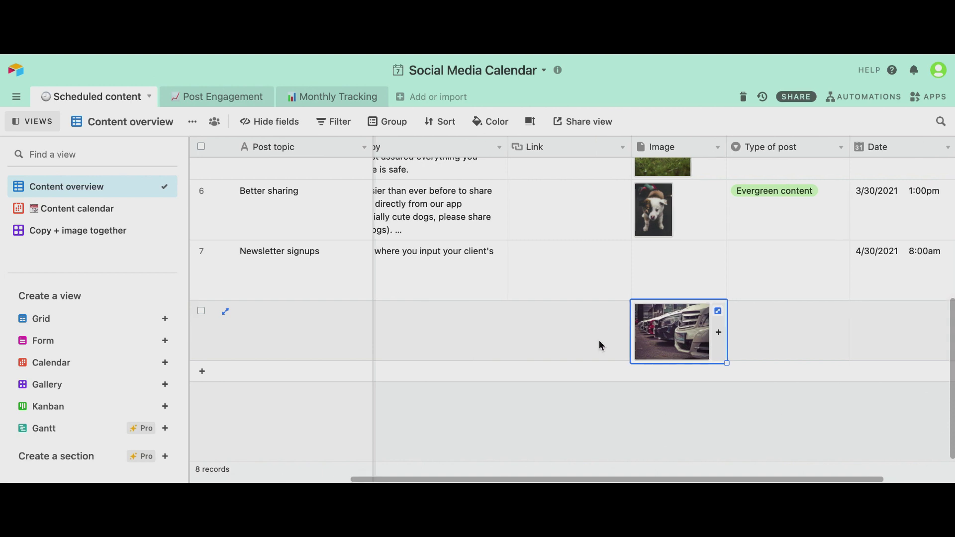
pyautogui.click(563, 323)
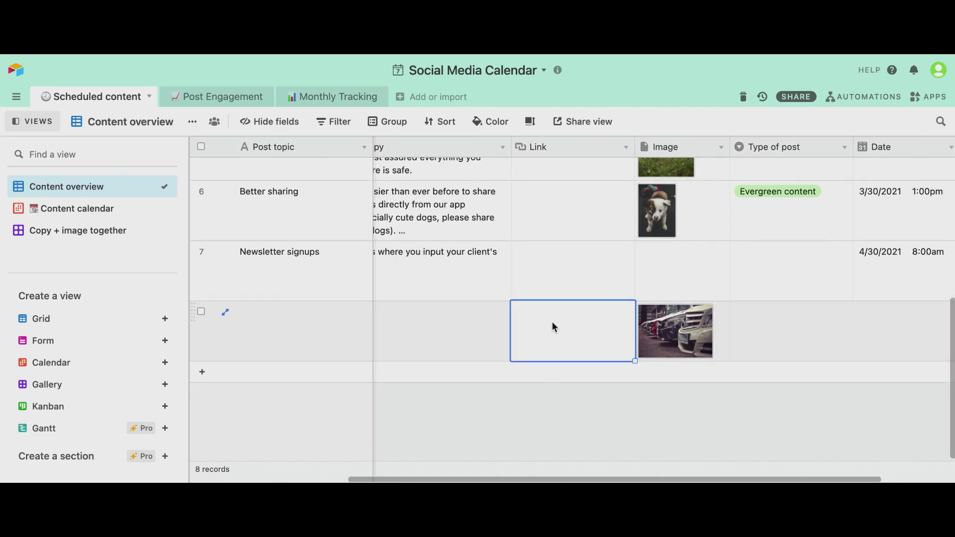
pyautogui.write('www.youtube.com')
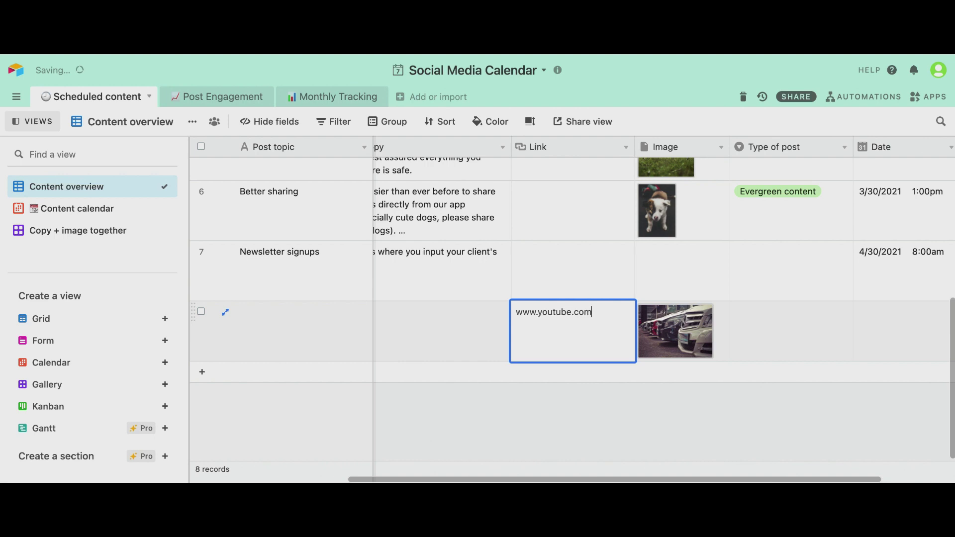
pyautogui.press('Tab')
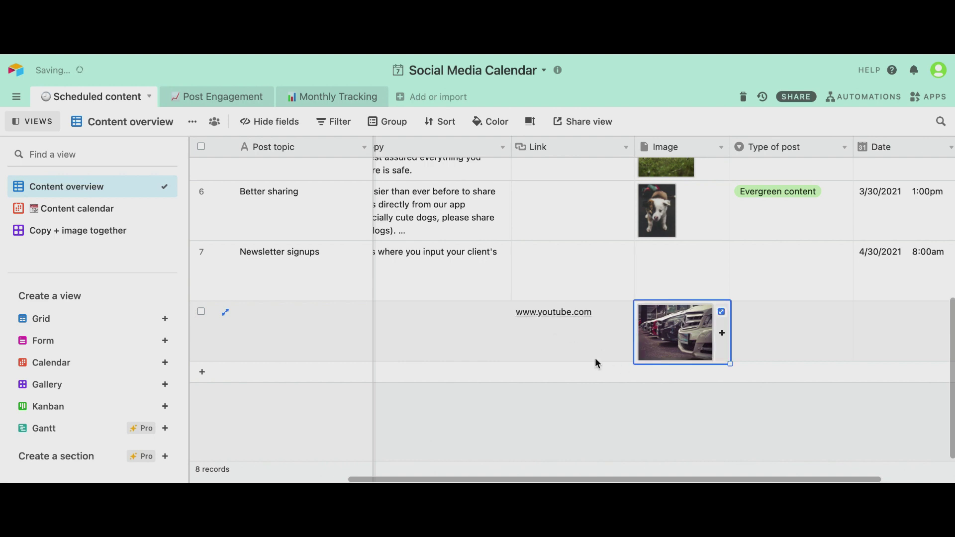
pyautogui.click(565, 317)
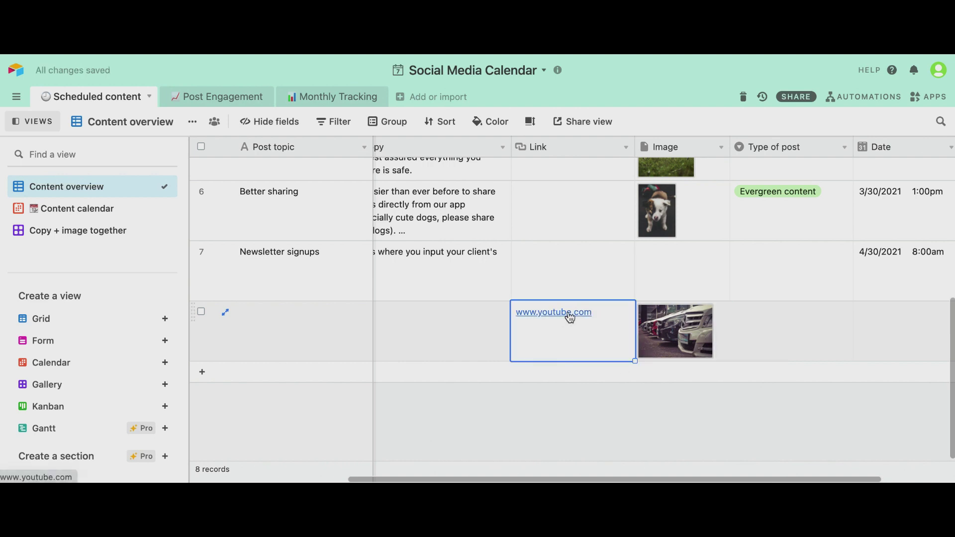
pyautogui.click(454, 336)
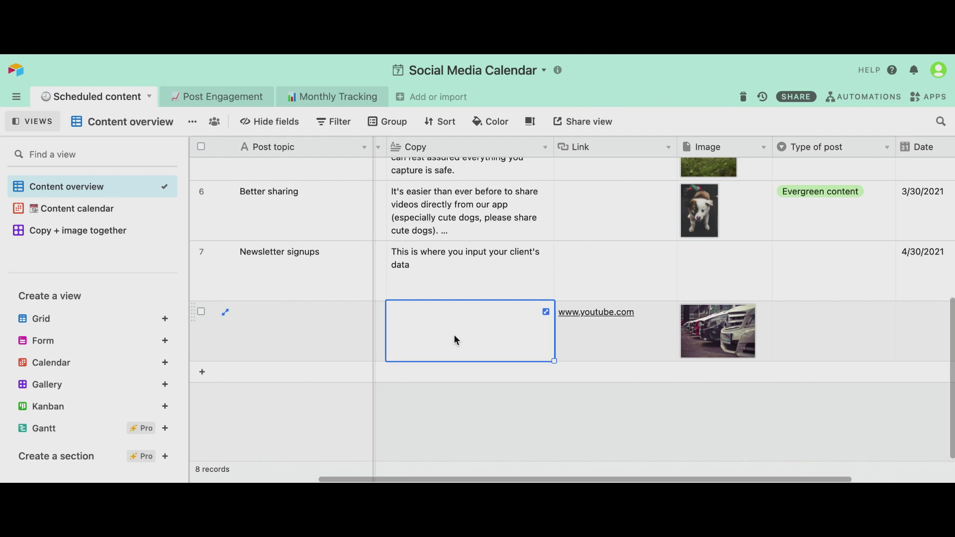
pyautogui.press('Tab')
pyautogui.press('BackSpace')
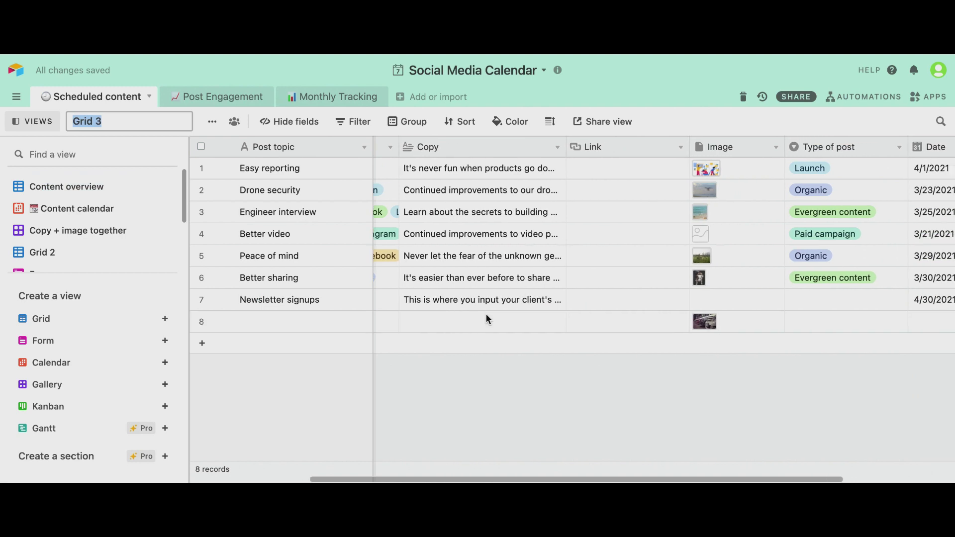
pyautogui.hscroll(-5, 485, 319)
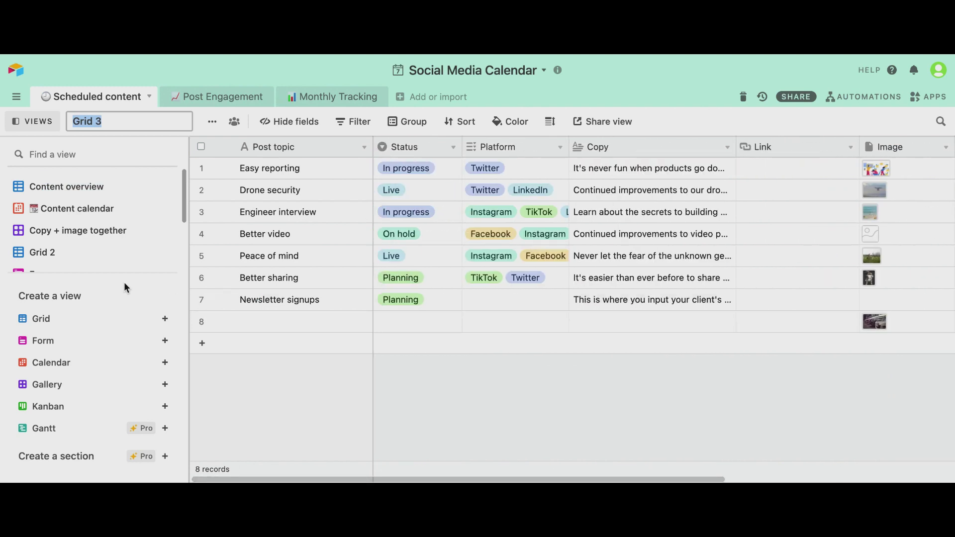
# Step: Create a Gallery 3 view and a Grid 4 view of Scheduled content
pyautogui.moveTo(76, 322)
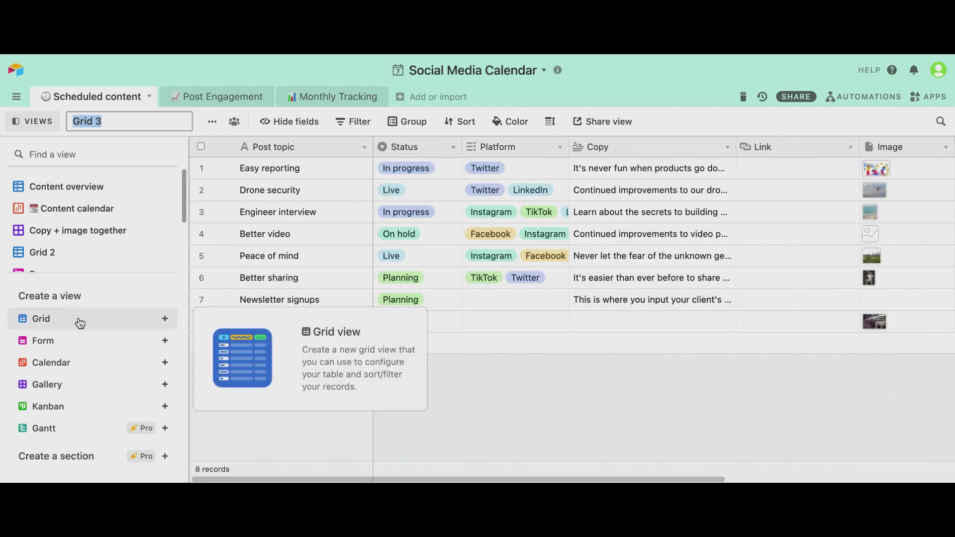
pyautogui.moveTo(94, 369)
pyautogui.moveTo(101, 393)
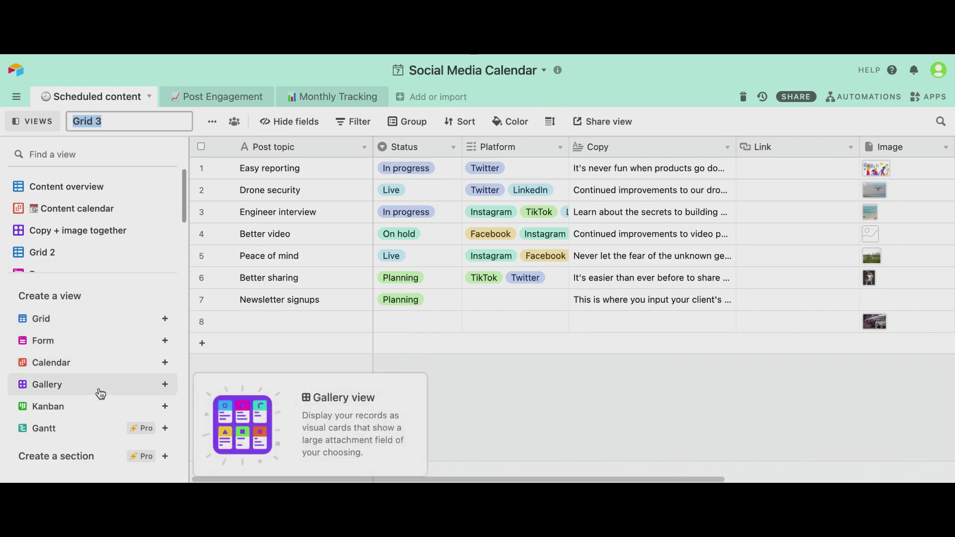
pyautogui.click(60, 388)
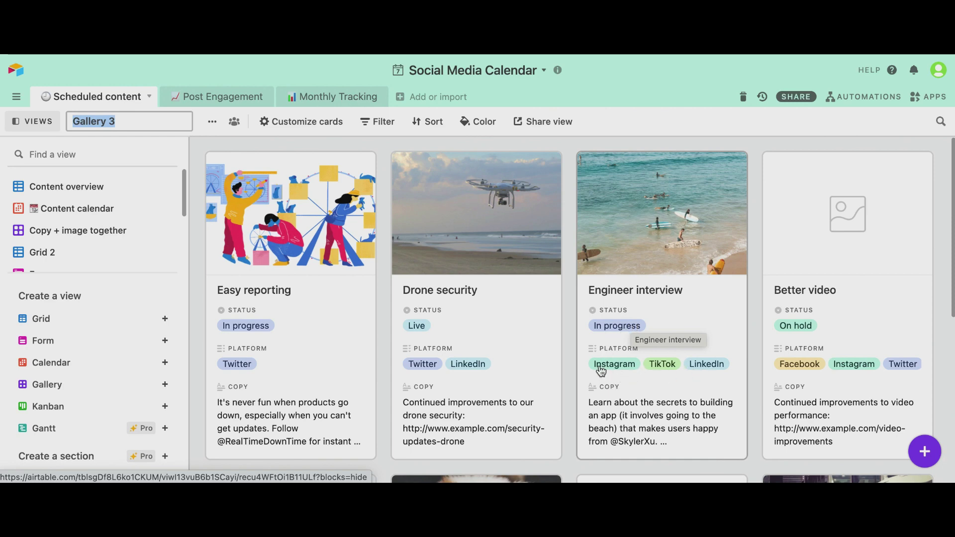
pyautogui.scroll(-6, 600, 370)
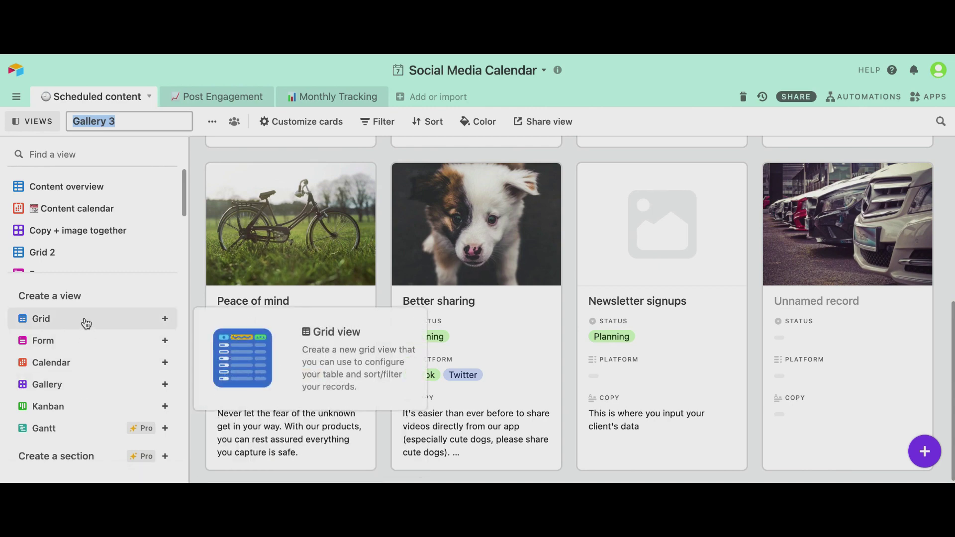
pyautogui.click(86, 323)
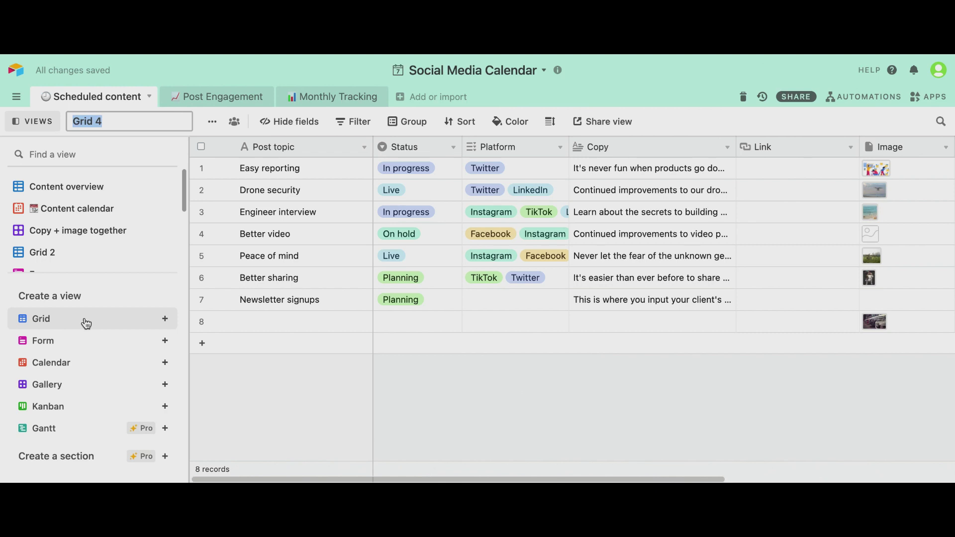
# Step: Add a new Grid 6 view to Post Engagement, then switch to the Monthly Tracking table
pyautogui.hscroll(1, 214, 192)
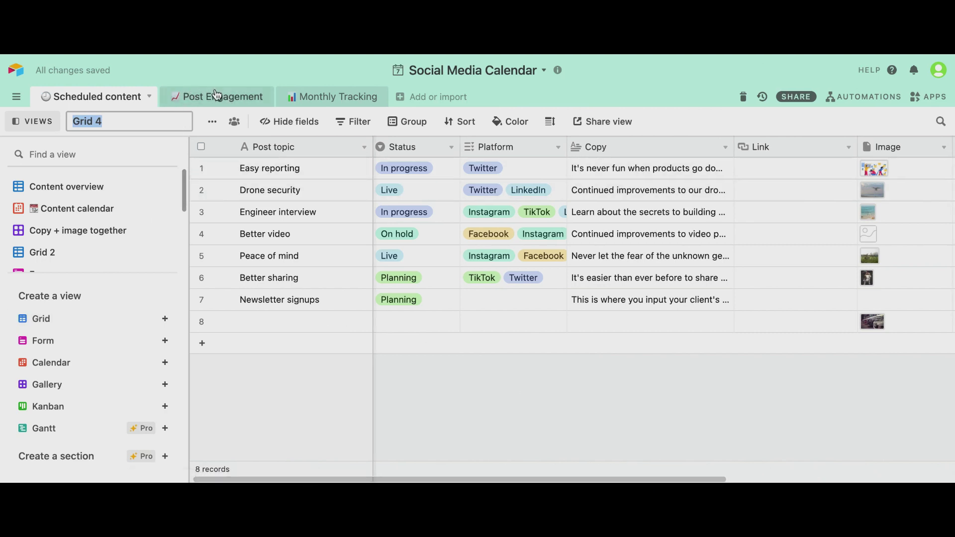
pyautogui.click(226, 103)
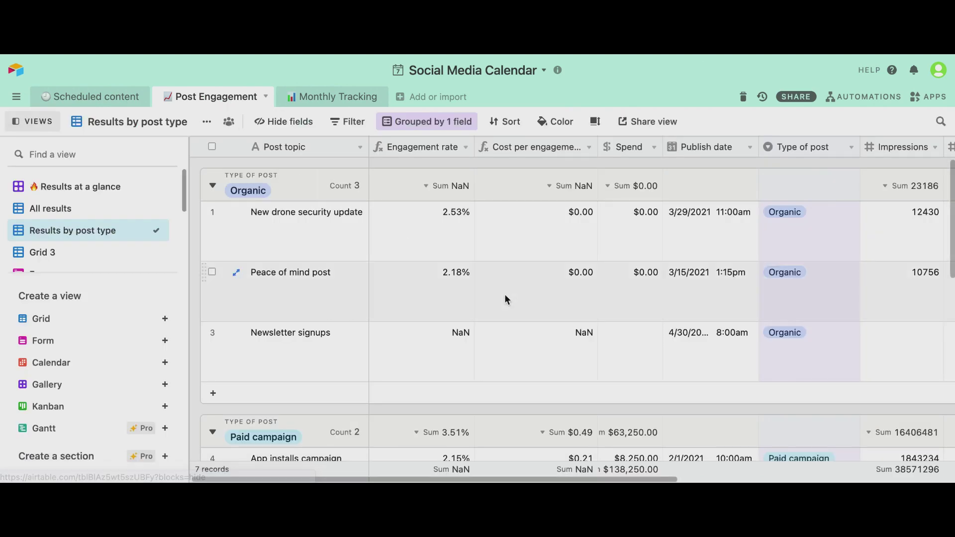
pyautogui.scroll(-2, 506, 293)
pyautogui.click(64, 320)
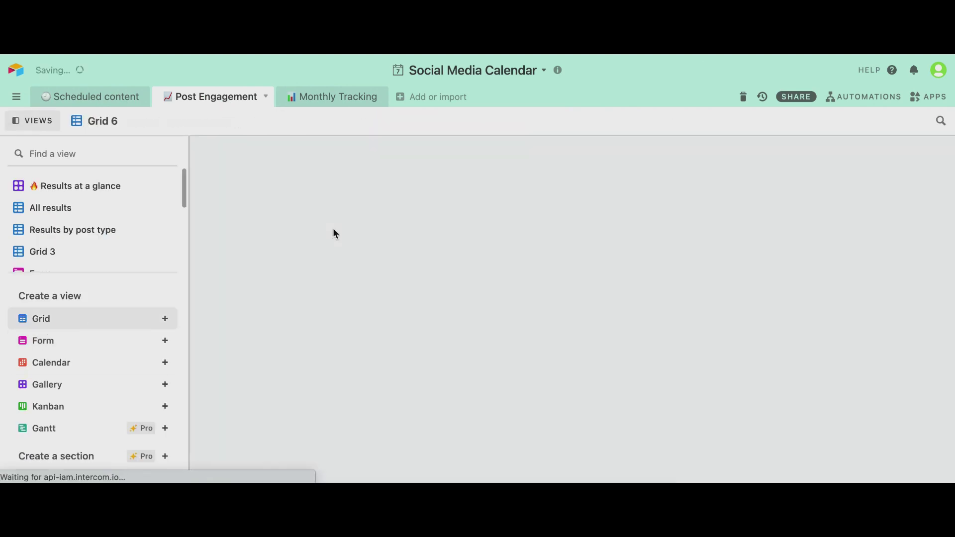
pyautogui.click(330, 98)
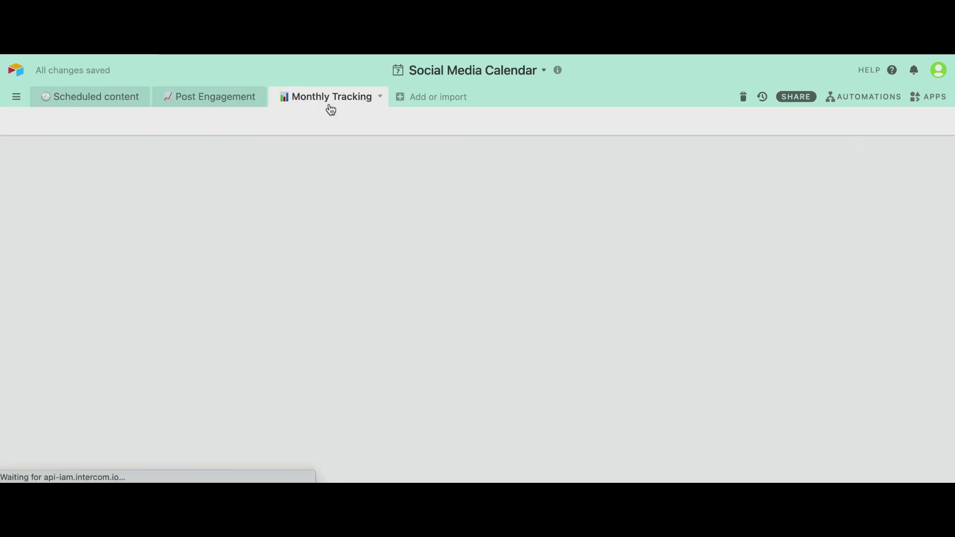